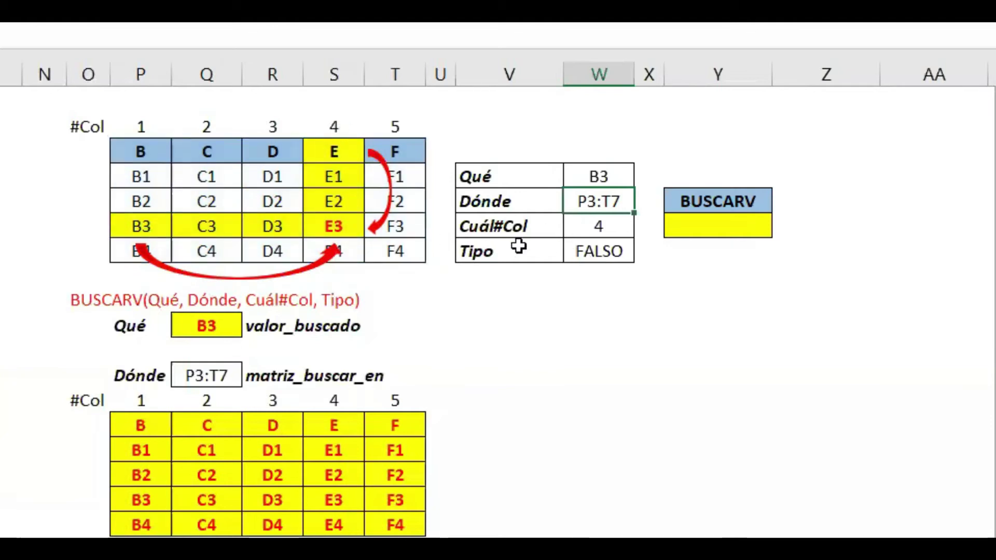
Step: Enter a BUSCARV formula in cell Y6 using lookup value W4, table P3:T7, column 4 and match type FALSO
left_click(695, 227)
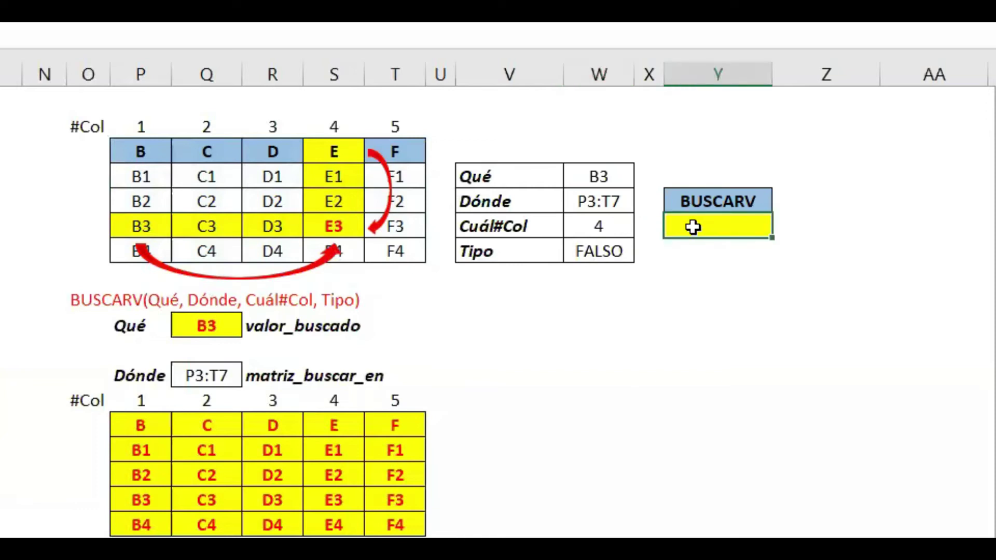
type("=")
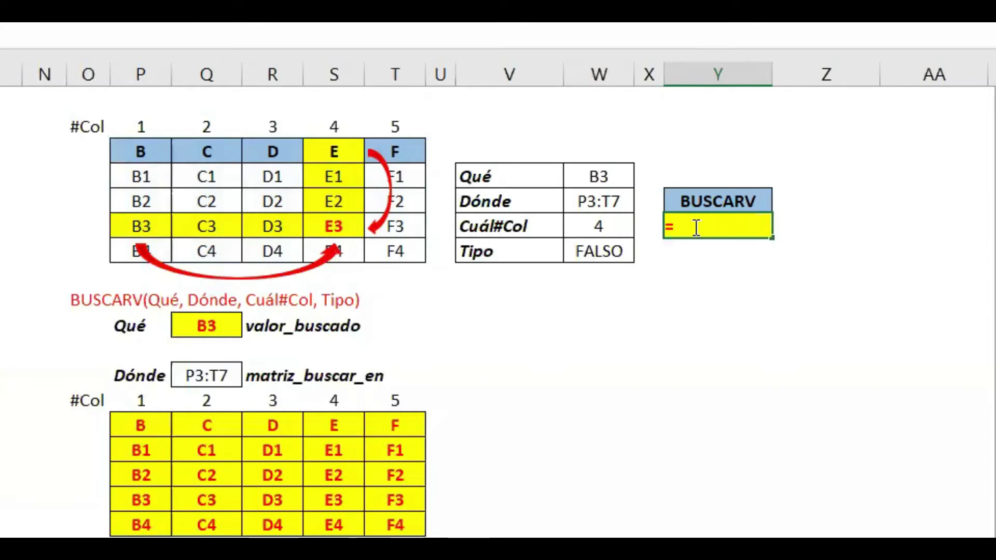
type("BUSCARV")
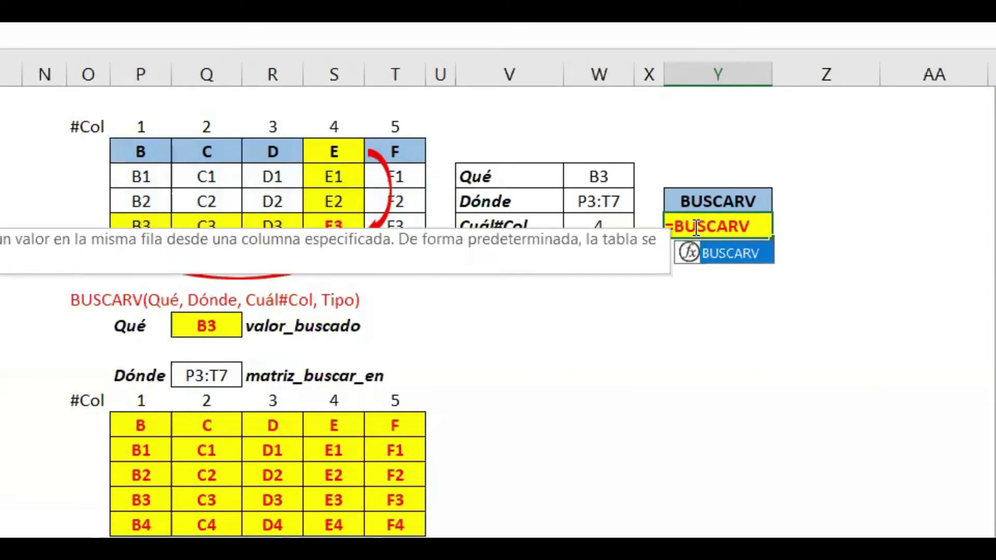
key("Tab")
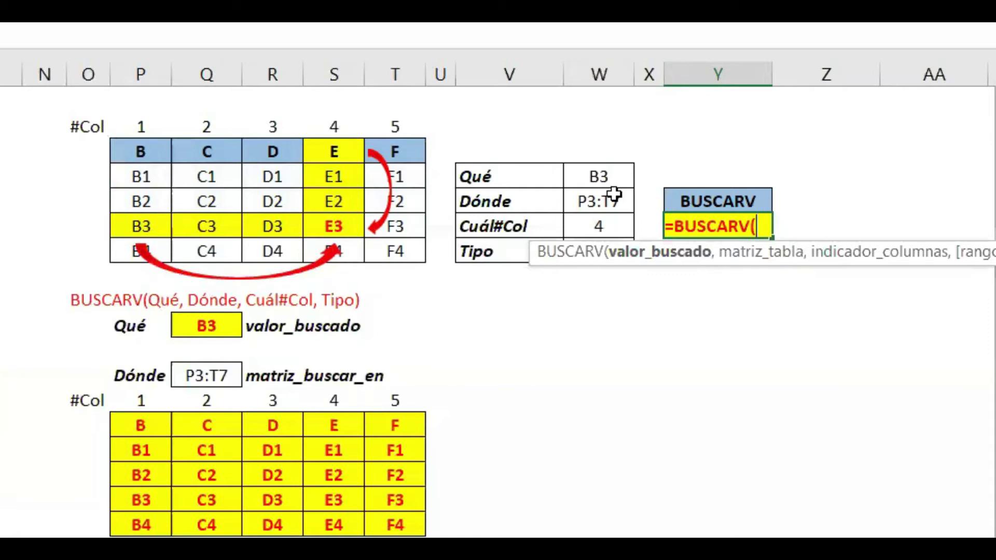
left_click(605, 177)
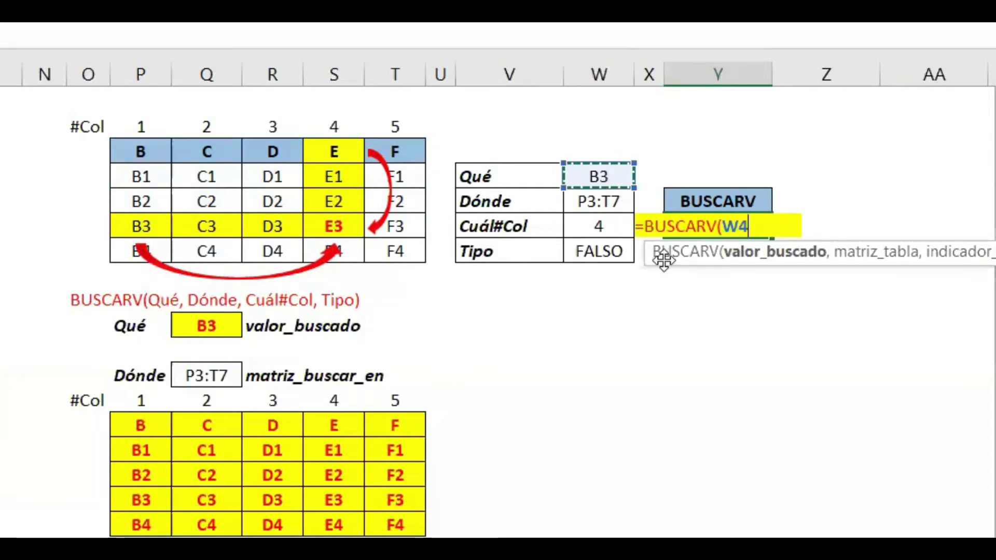
type(",")
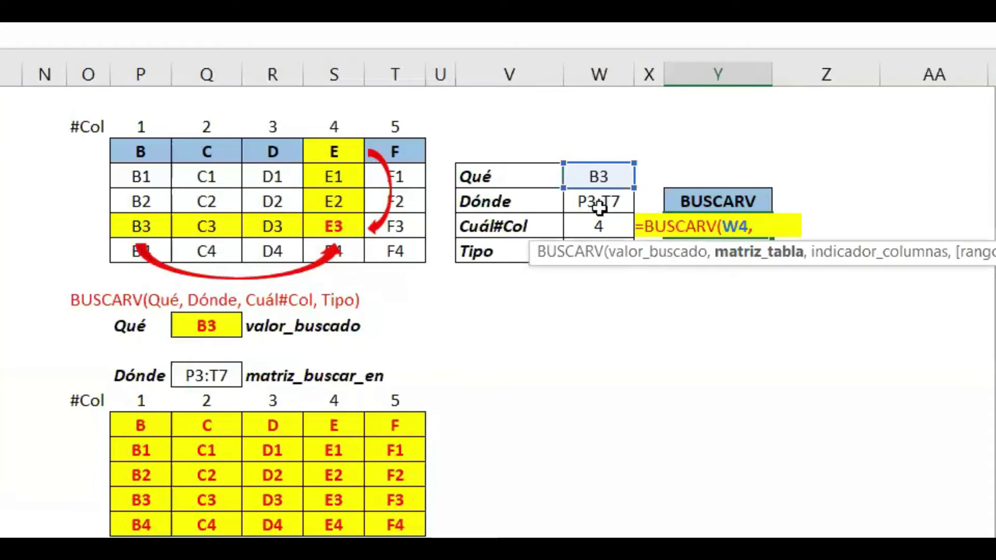
left_click_drag(134, 153, 400, 253)
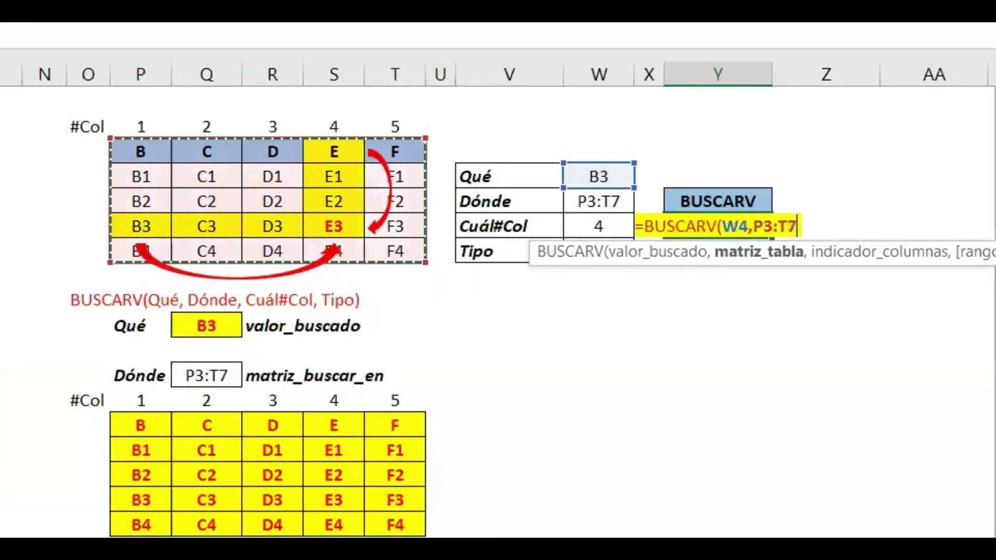
left_click(2, 36)
type(",")
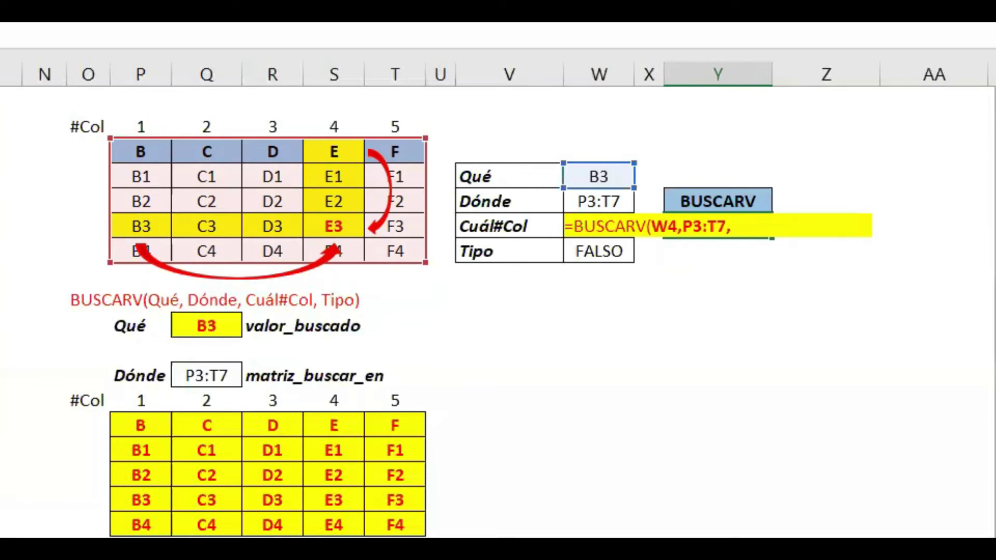
type("4,")
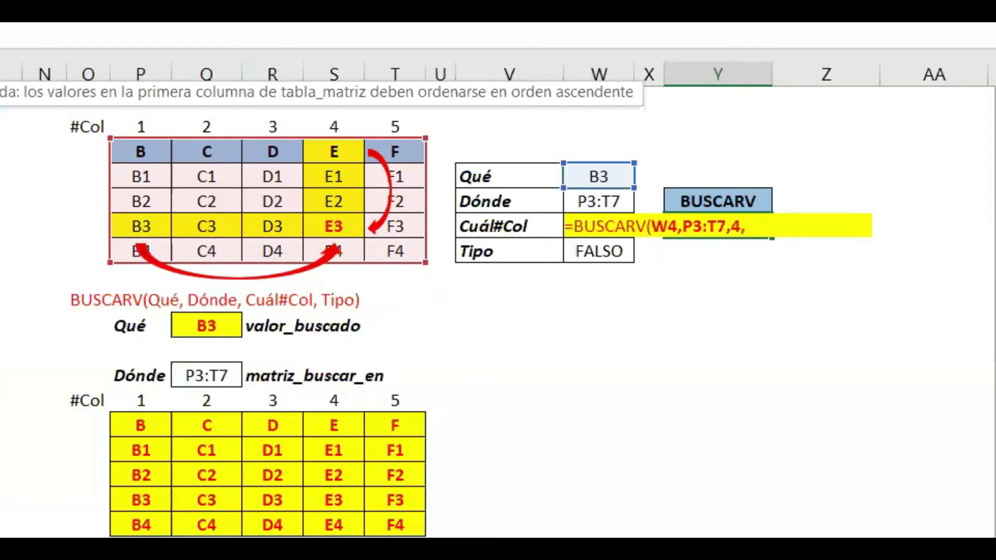
key("Down")
key("Tab")
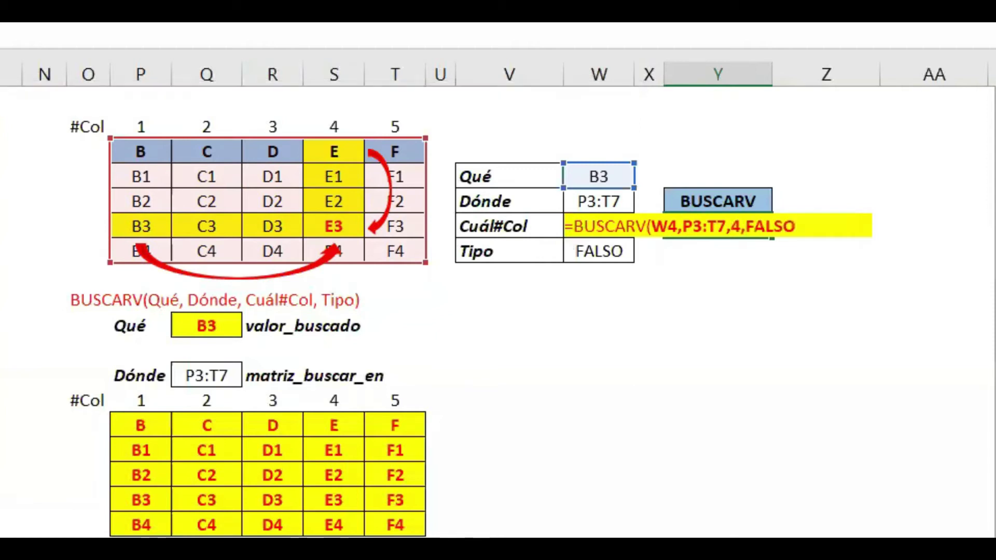
key("Return")
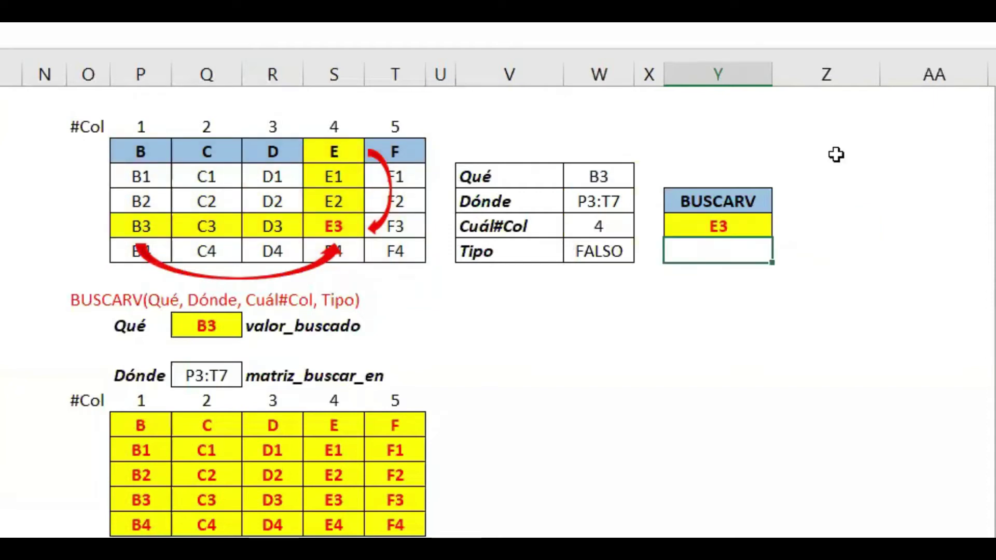
left_click(723, 227)
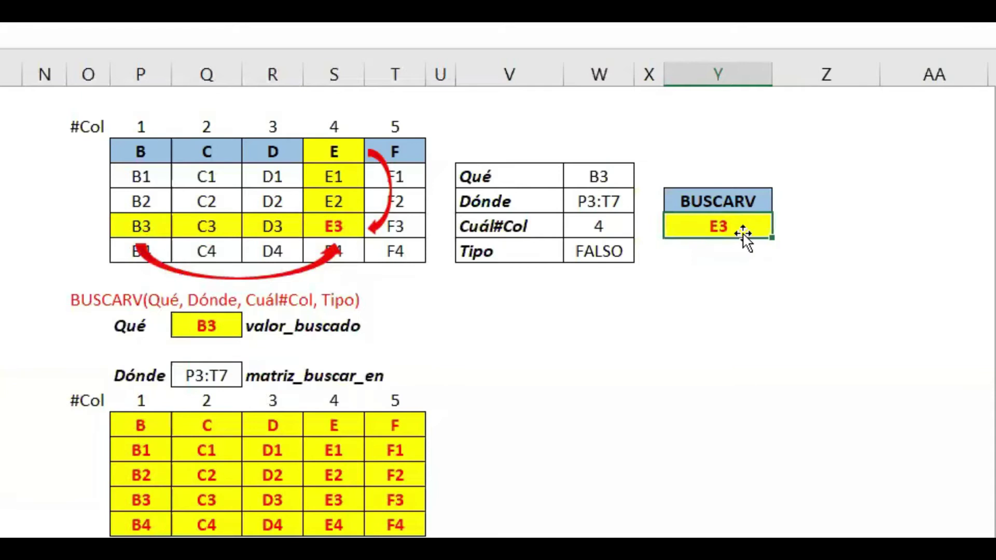
left_click(334, 226)
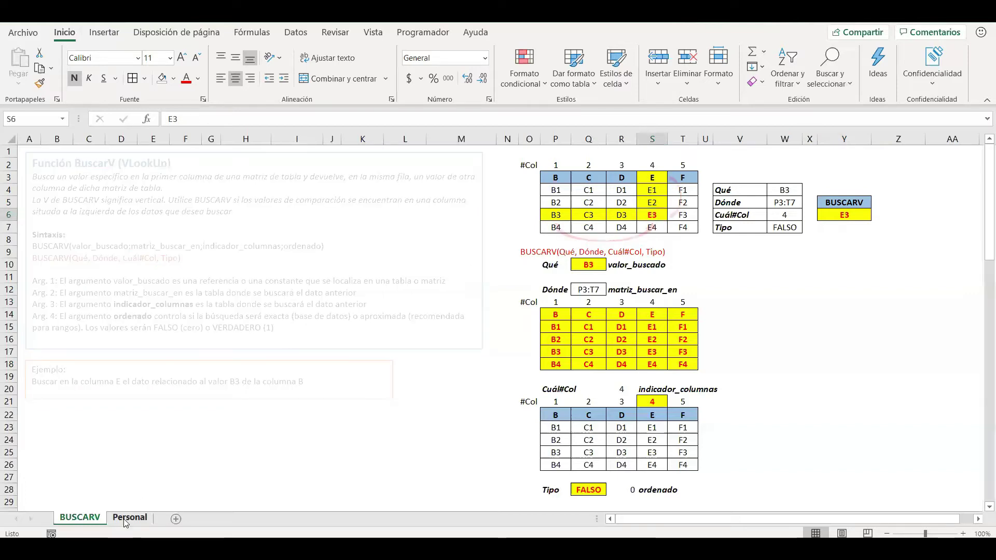
Step: Switch to the Personal sheet and enter the heading Nombre in cell B2
left_click(128, 518)
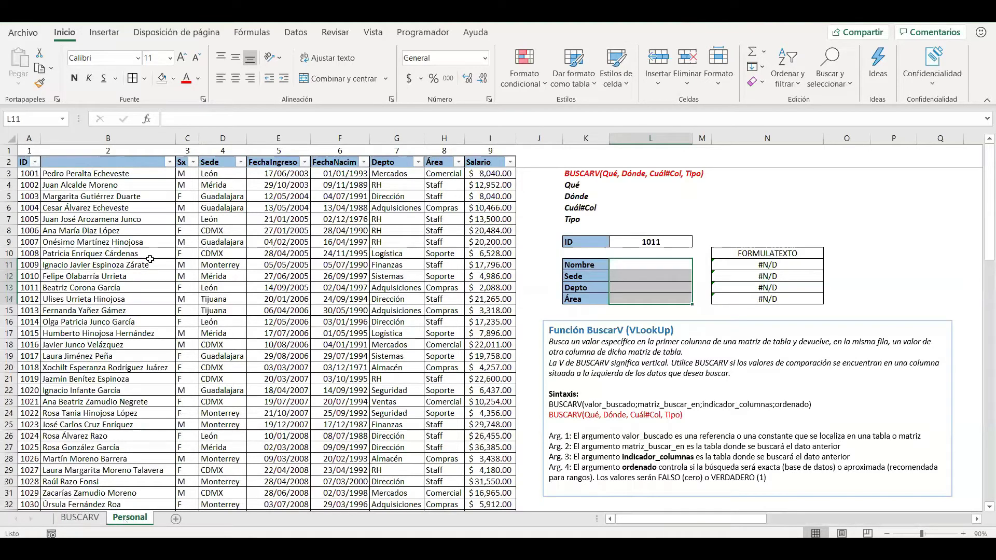
left_click(115, 160)
type("Nombre")
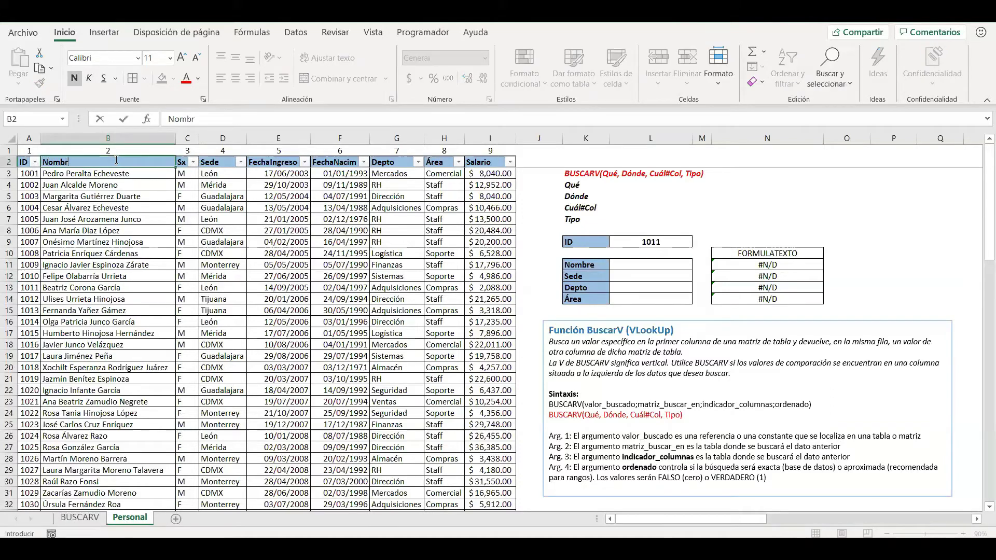
key("Return")
key("Up")
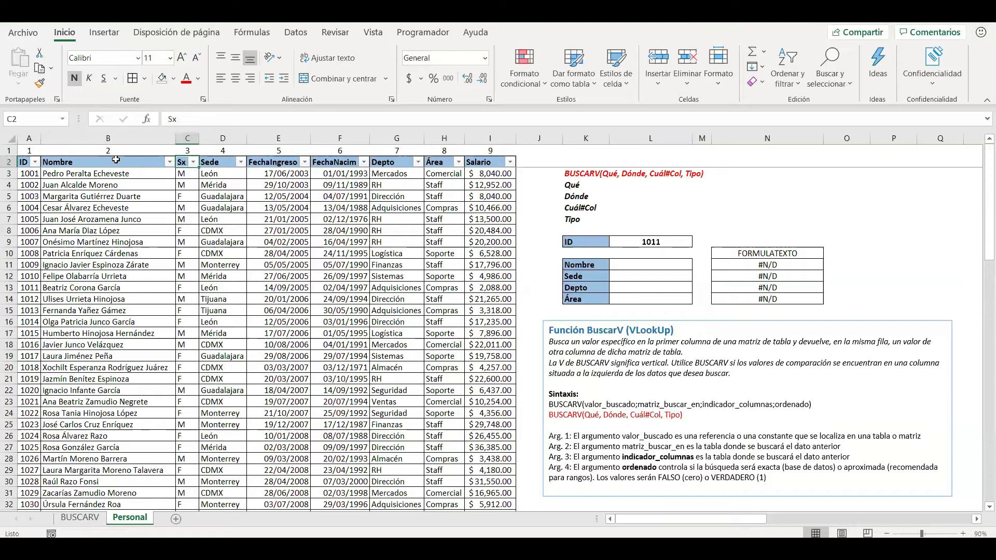
Step: Review the personnel table's headings from Sx to Salario, its records and the whole ID column
key("Right")
key("Right")
key("Right")
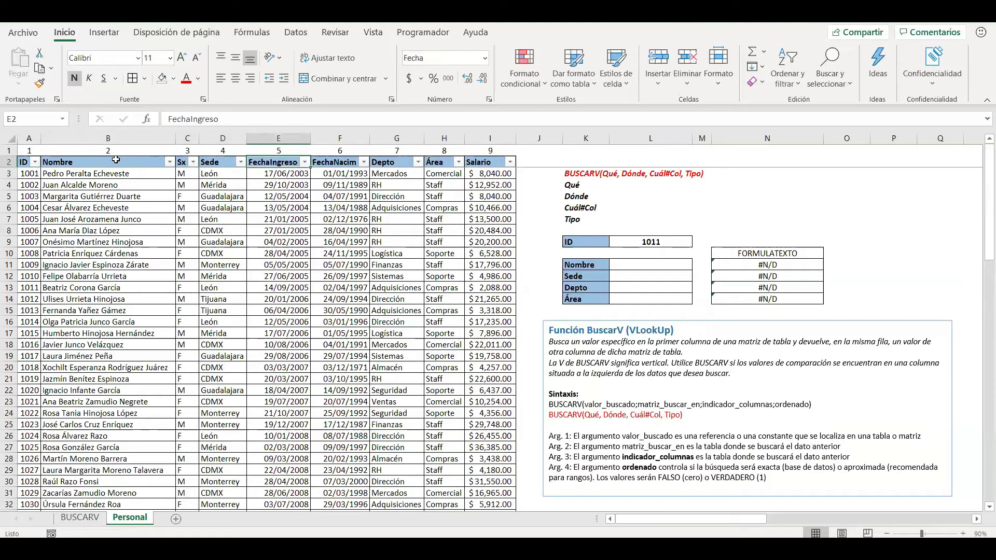
key("Right")
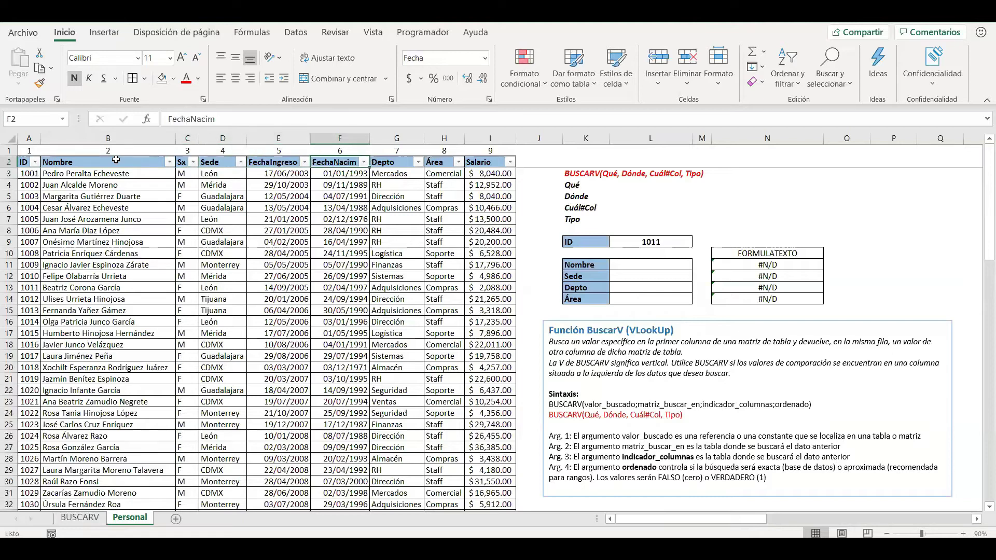
key("Right")
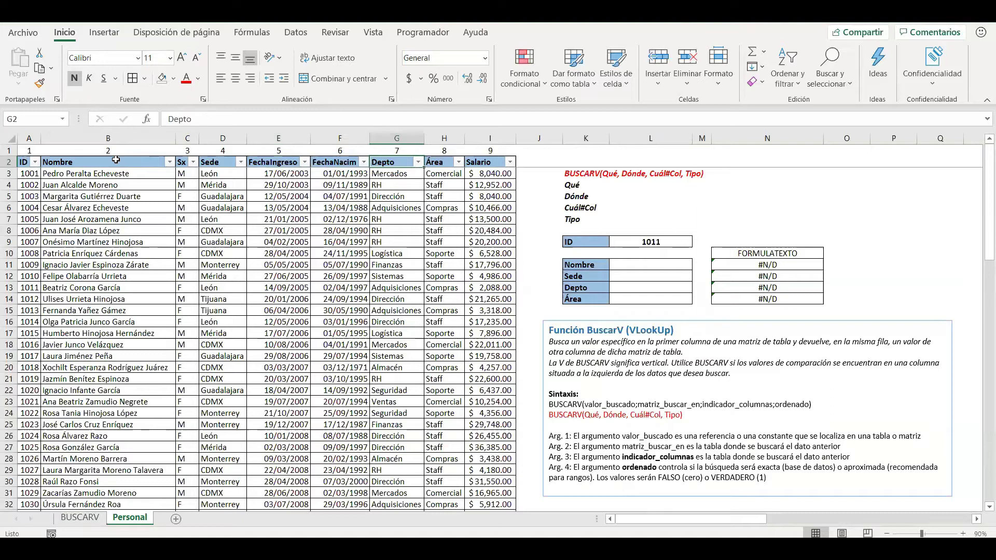
key("Right")
key("Right")
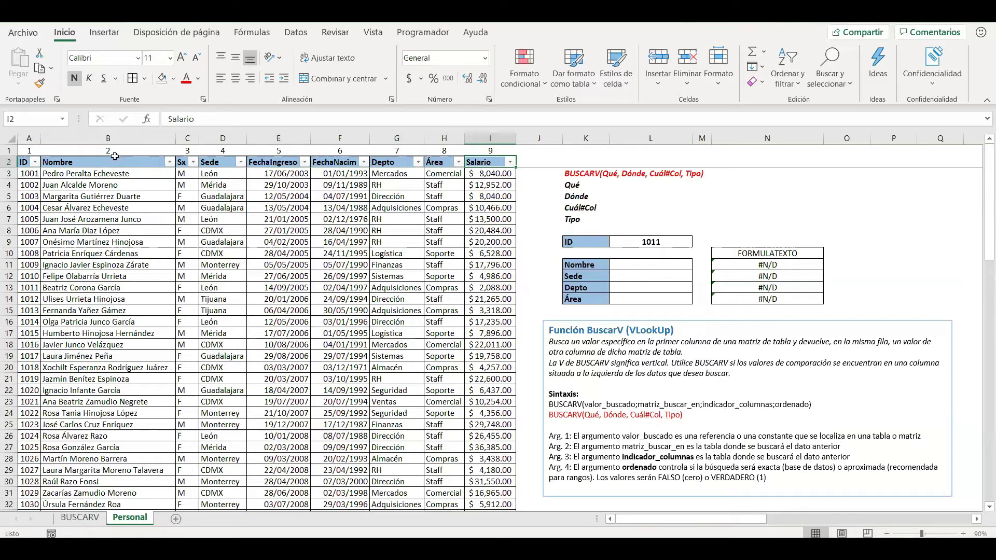
scroll(288, 376, "down", 2)
scroll(288, 376, "down", 6)
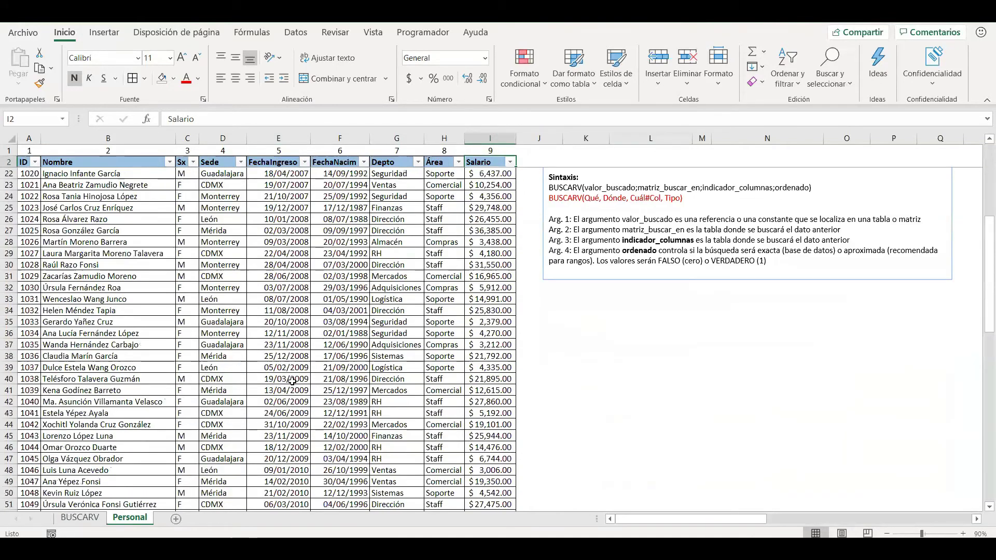
scroll(51, 200, "up", 8)
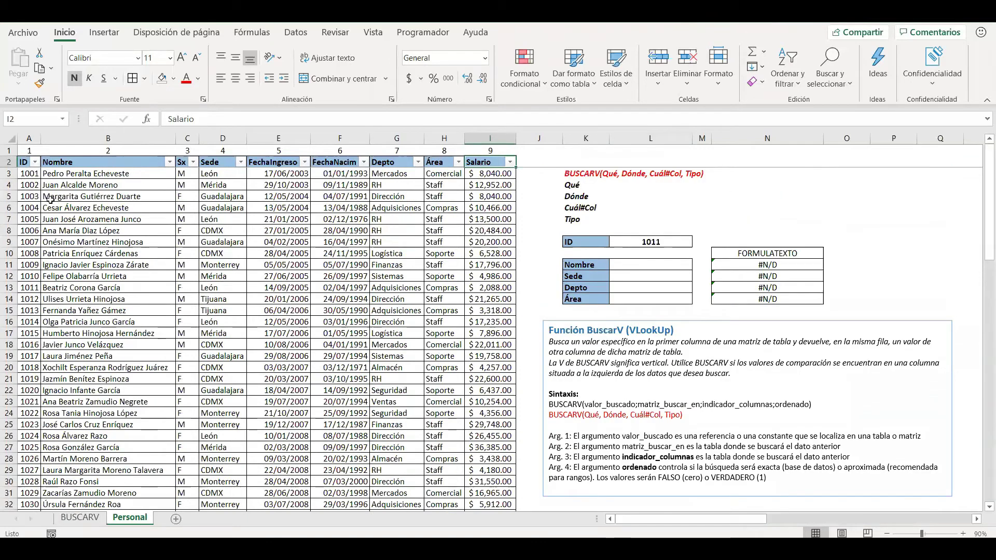
left_click(31, 174)
key("ctrl+shift+Down")
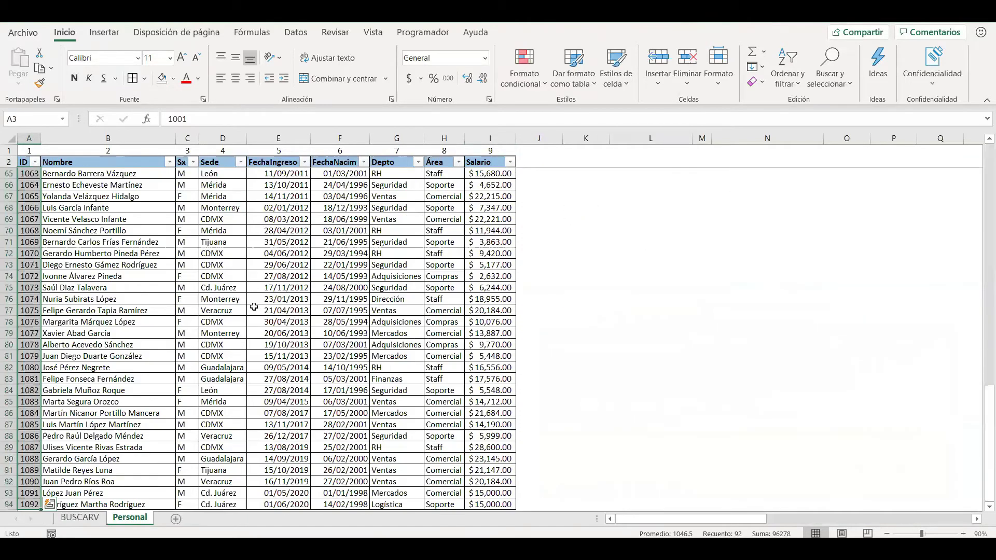
left_click_drag(982, 421, 982, 178)
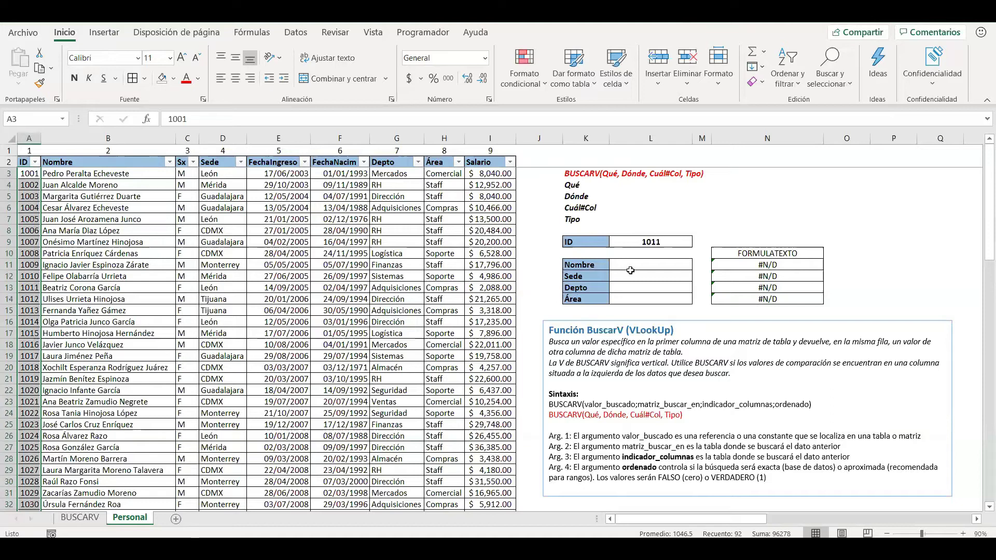
Step: Examine the ID, Nombre, Sede, Depto and Área fields of the lookup form against the BUSCARV example sheet
left_click(657, 242)
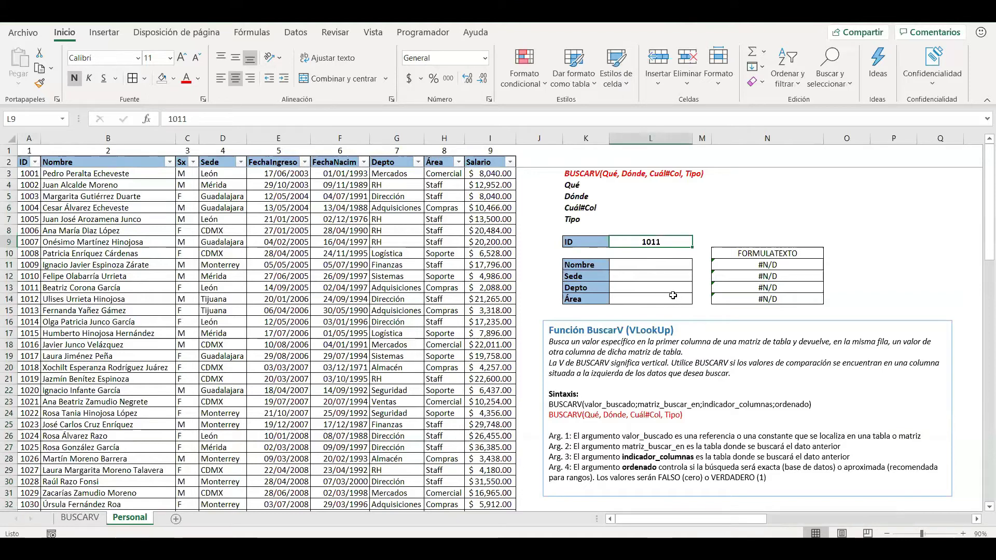
left_click(648, 263)
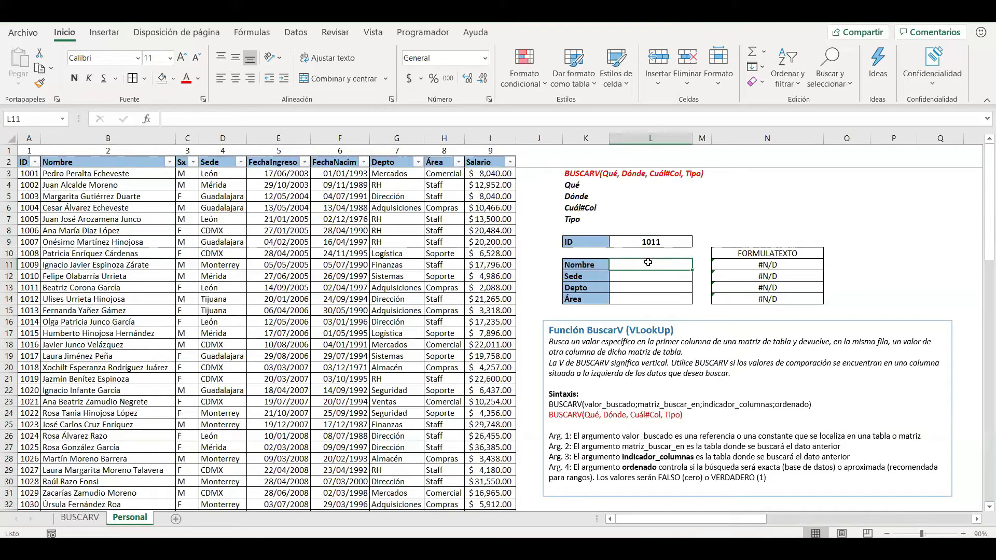
left_click(593, 265)
left_click(601, 278)
left_click(598, 286)
left_click(597, 299)
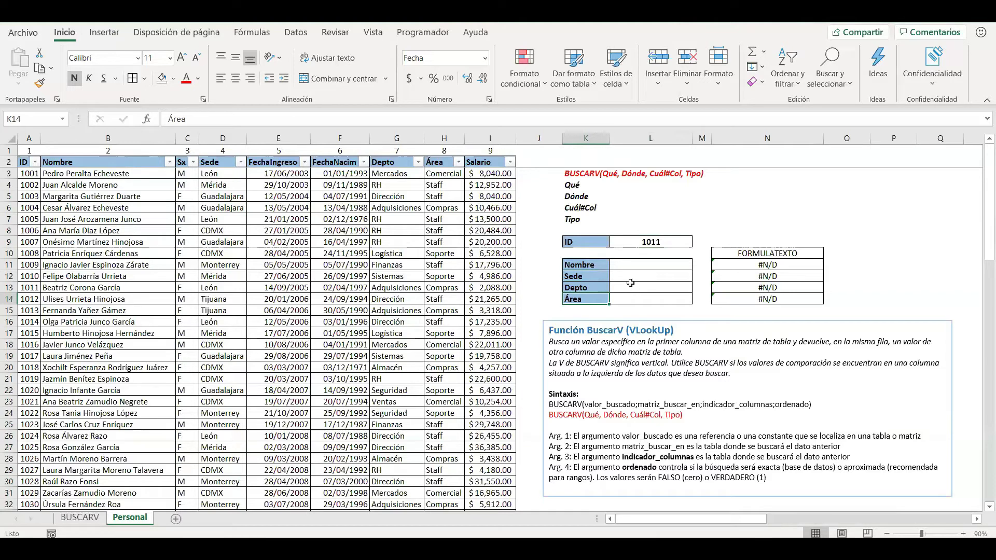
left_click(79, 517)
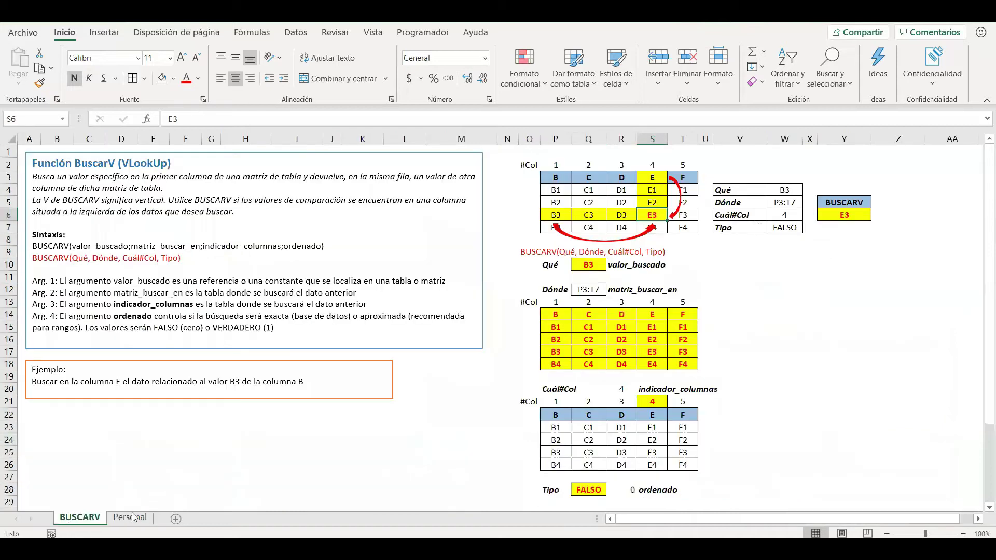
left_click(133, 518)
left_click(663, 264)
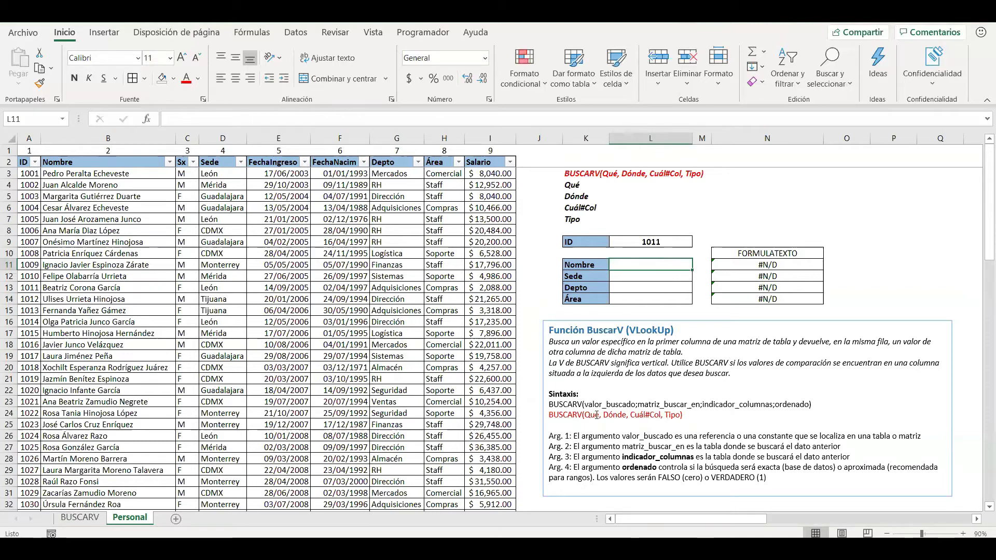
left_click(659, 242)
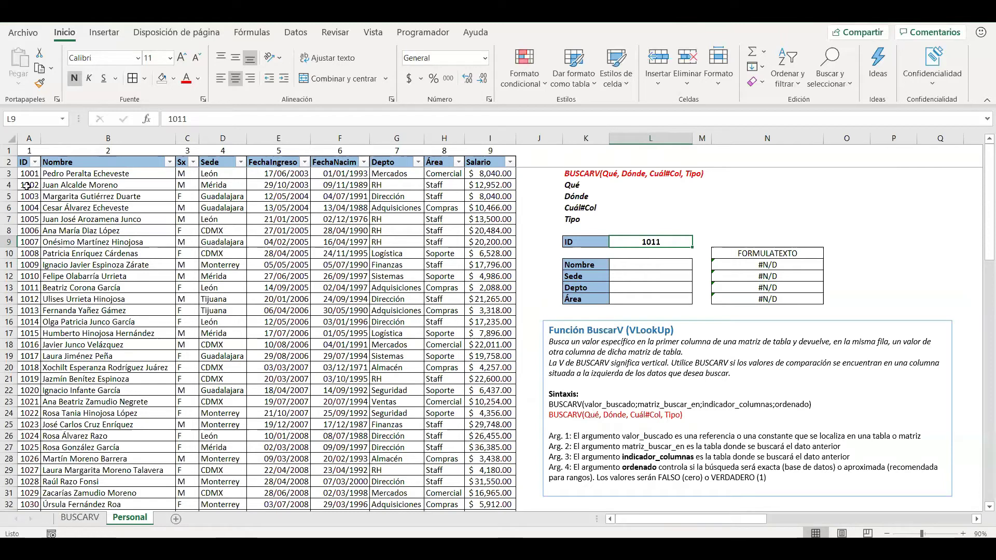
Step: Select the personnel table from its ID heading through the Salario column to examine the search range
left_click_drag(25, 163, 484, 449)
scroll(656, 373, "up", 5)
scroll(659, 356, "up", 17)
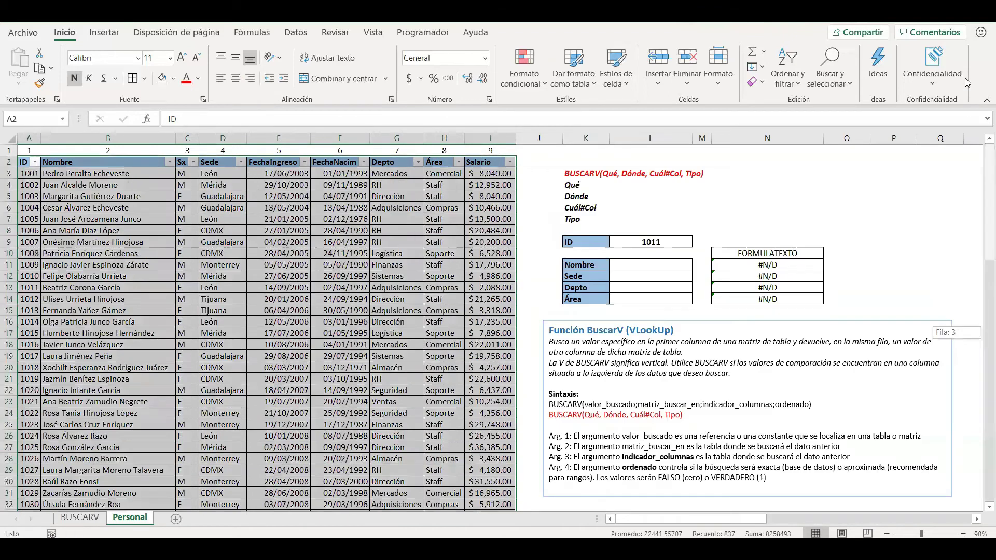
Step: Enter the employee ID shown in cell L9 as the Qué argument in cell L4
left_click(640, 189)
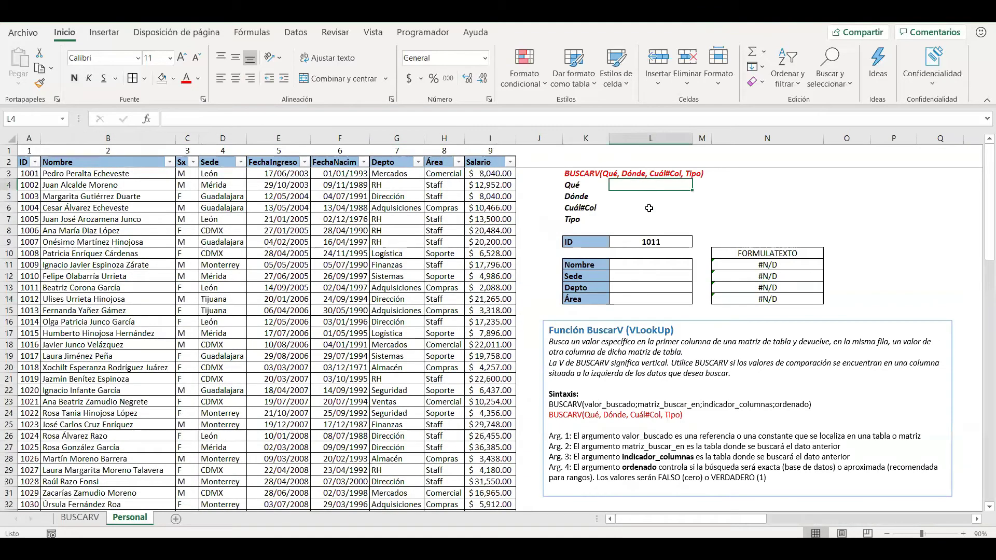
left_click(653, 240)
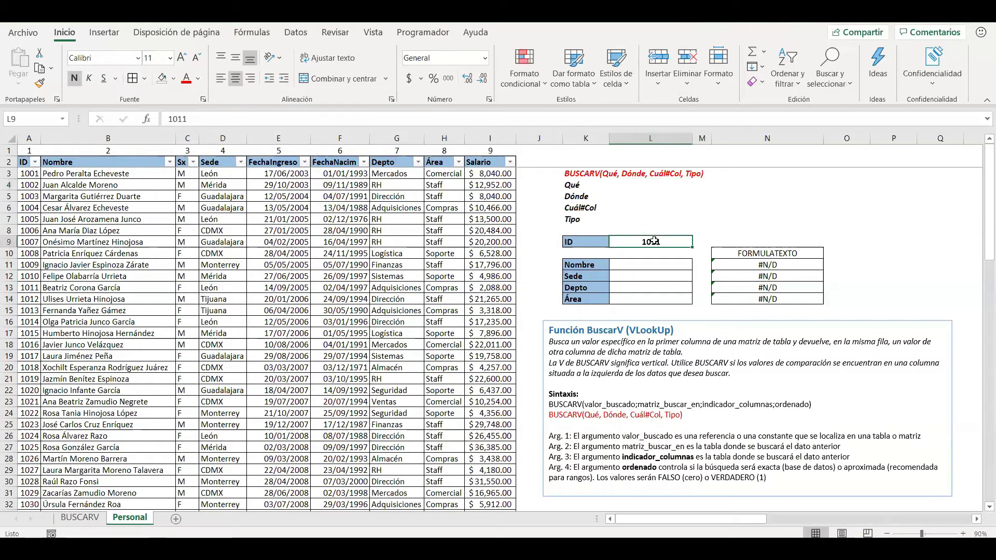
key("ctrl+c")
left_click(637, 186)
type("10")
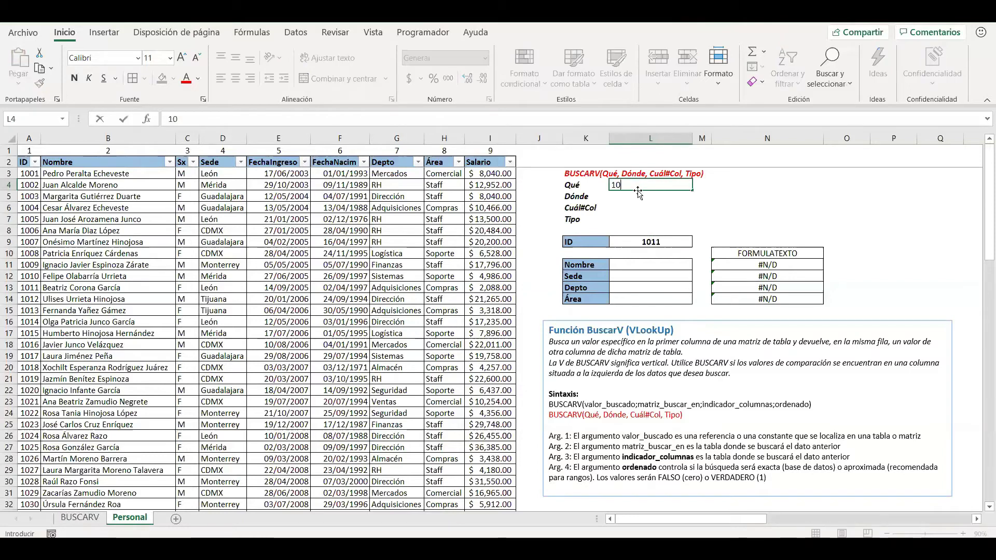
type("11")
key("Return")
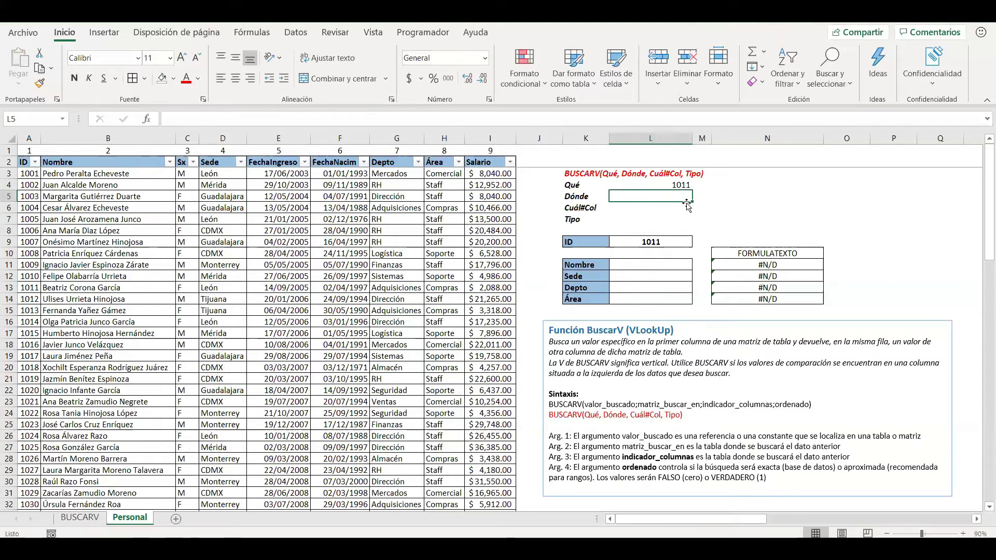
Step: Enter the personnel table's range, from the ID heading through the last Salario record, as the plain text A2:I94 for Dónde in cell L5
type("=")
left_click(21, 163)
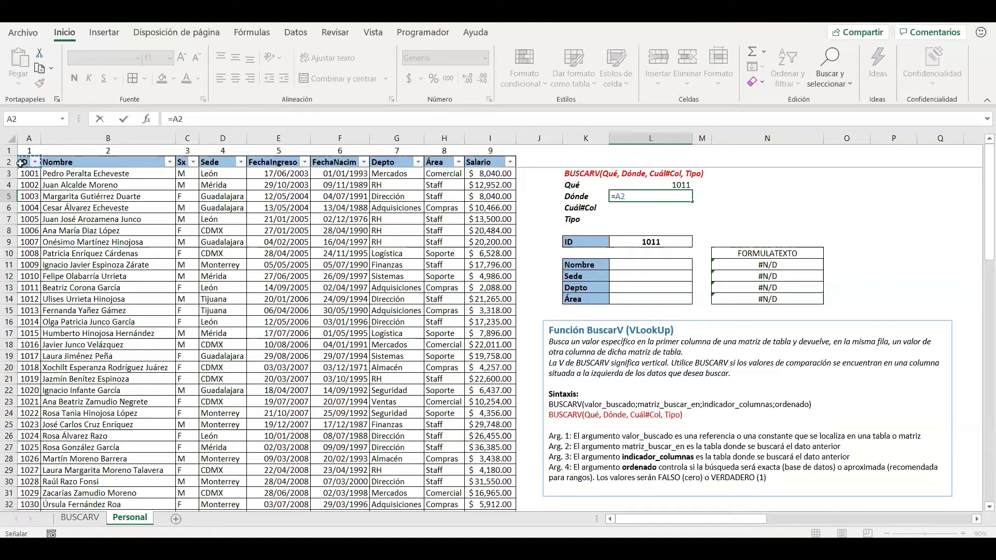
key("ctrl+shift+Right")
key("ctrl+shift+Down")
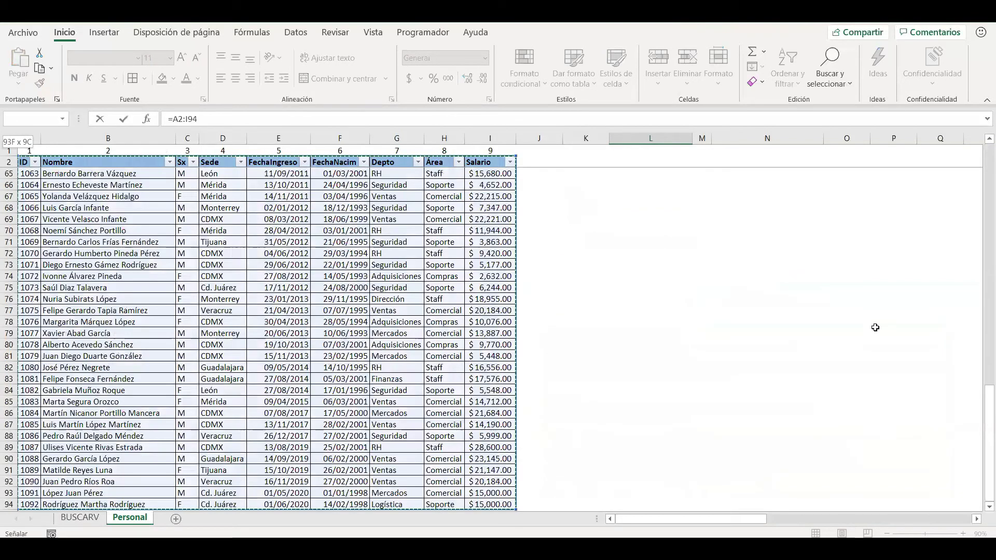
left_click_drag(987, 411, 986, 167)
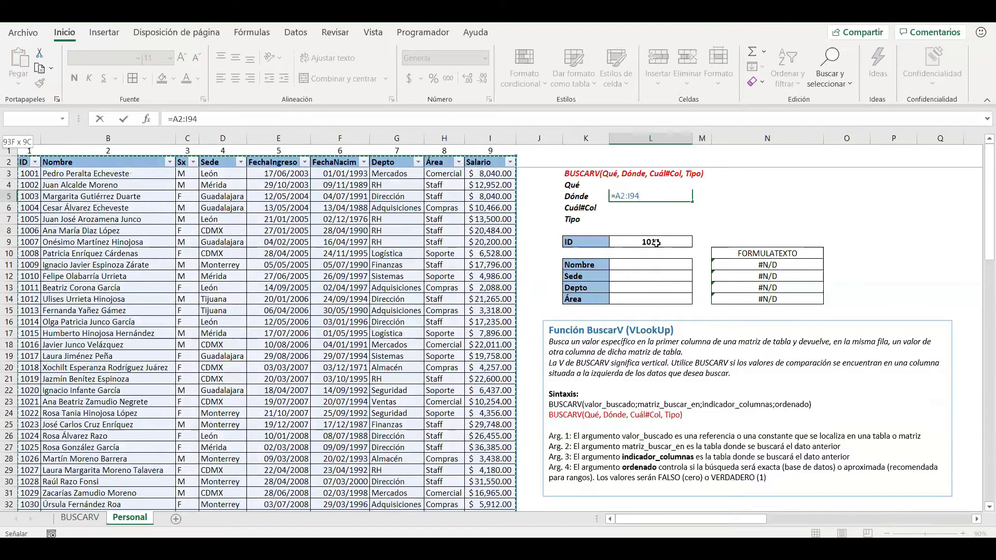
left_click(225, 118)
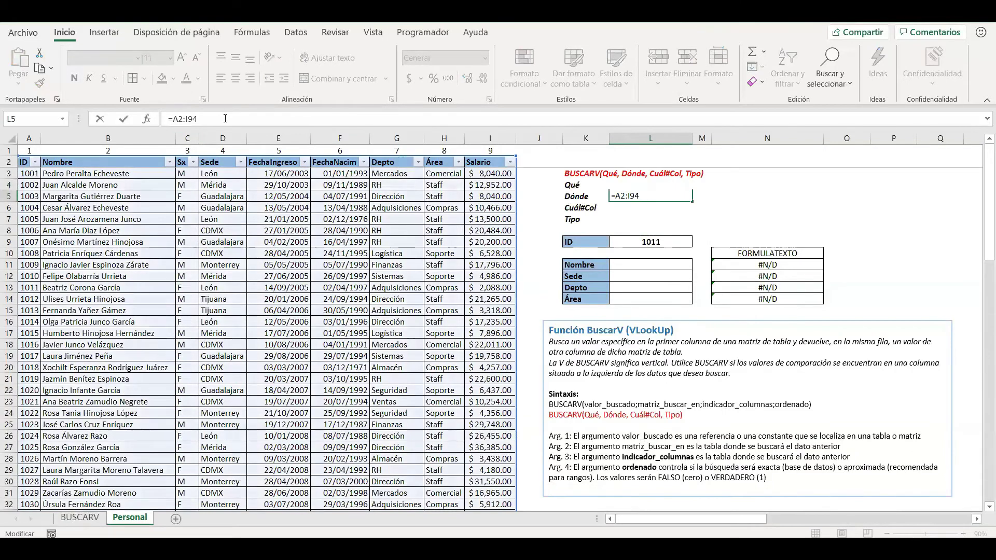
key("Home")
key("Delete")
key("Return")
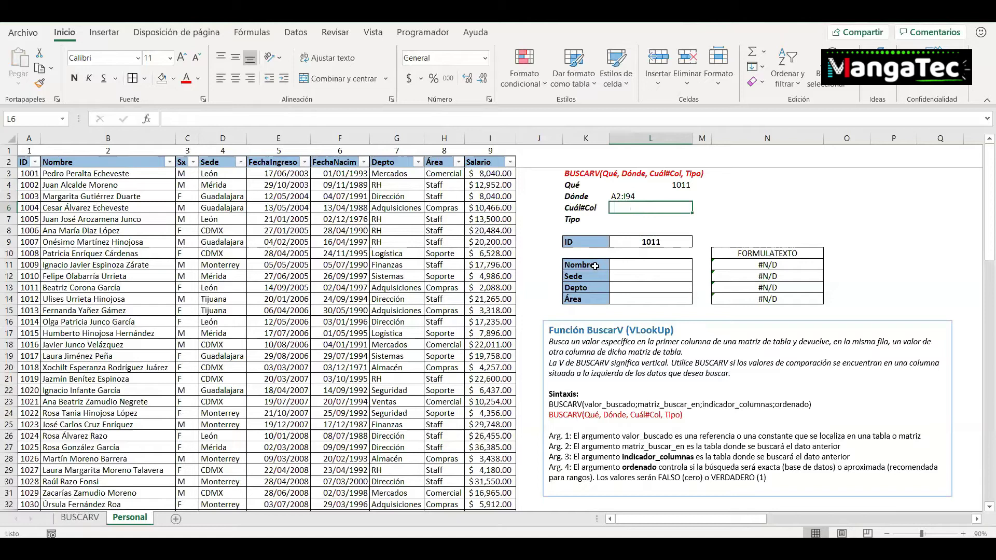
Step: Examine the lookup form's labels from Nombre to Área, the Cuál#Col argument and the column numbers 1 to 9 above the table
left_click_drag(596, 265, 598, 299)
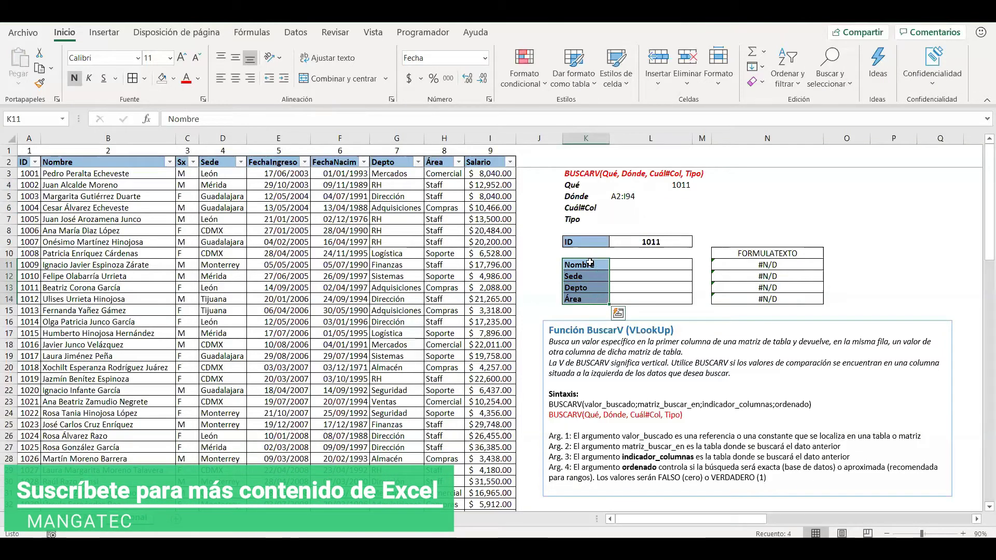
left_click(591, 209)
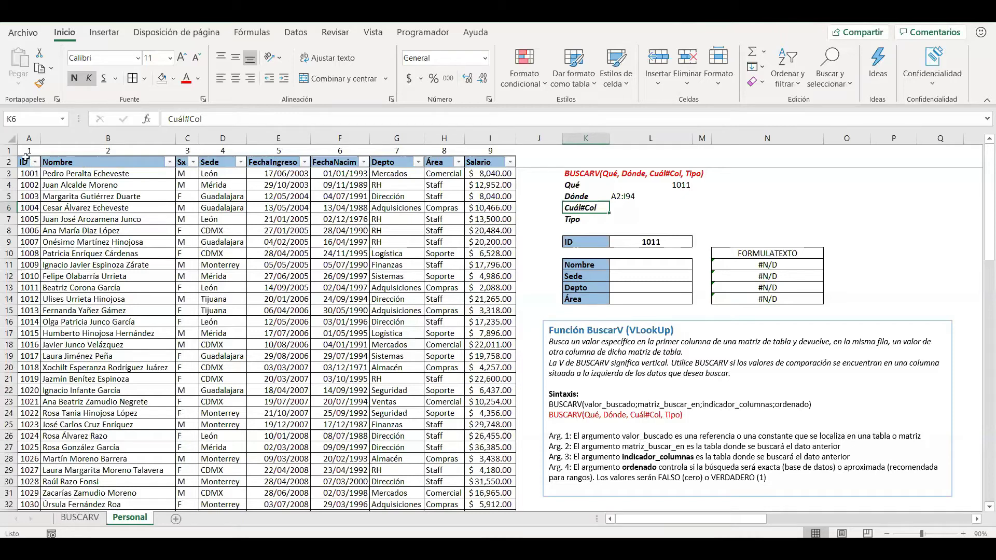
left_click_drag(34, 151, 487, 150)
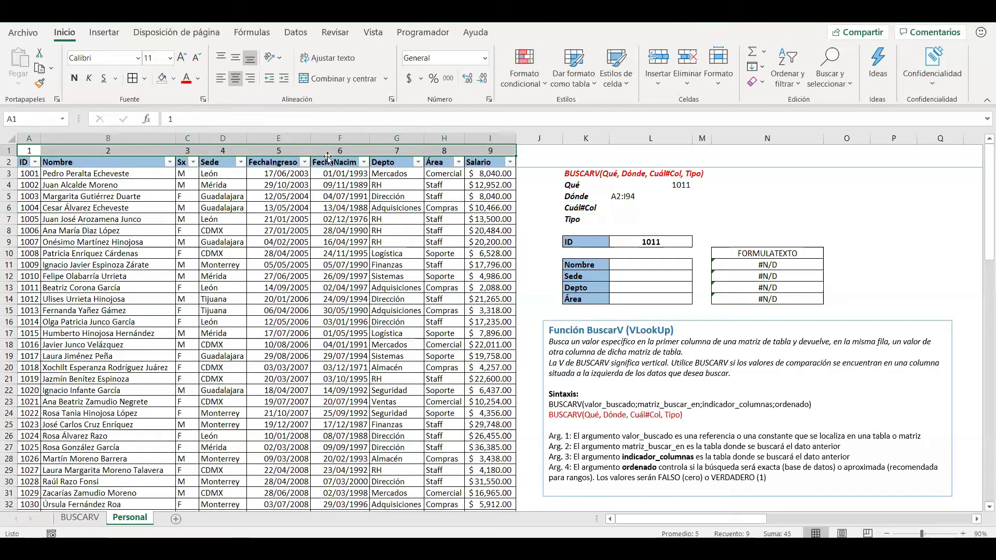
Step: Enter column number 2 beside Nombre in cell J11 and 4 beside Sede in cell J12
left_click(552, 267)
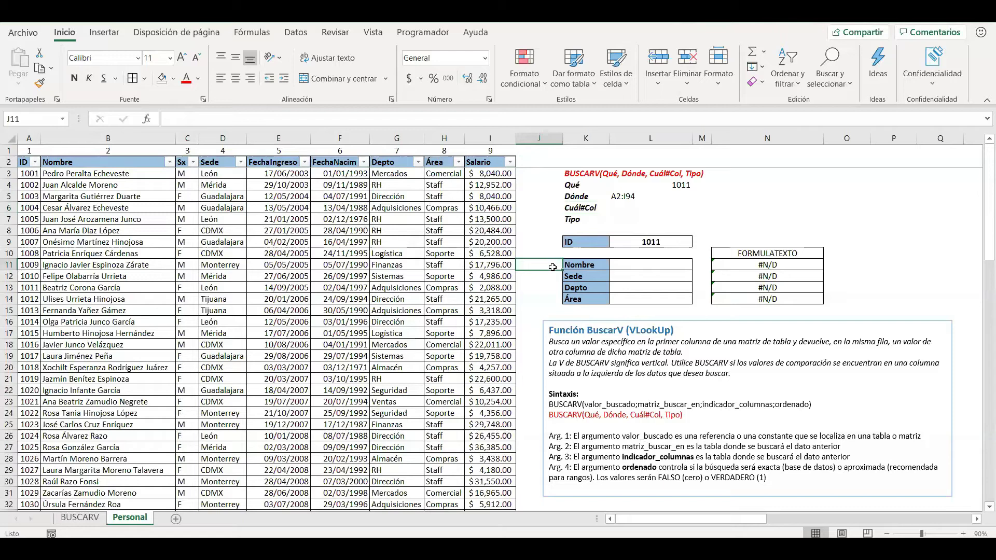
type("2")
left_click(555, 287)
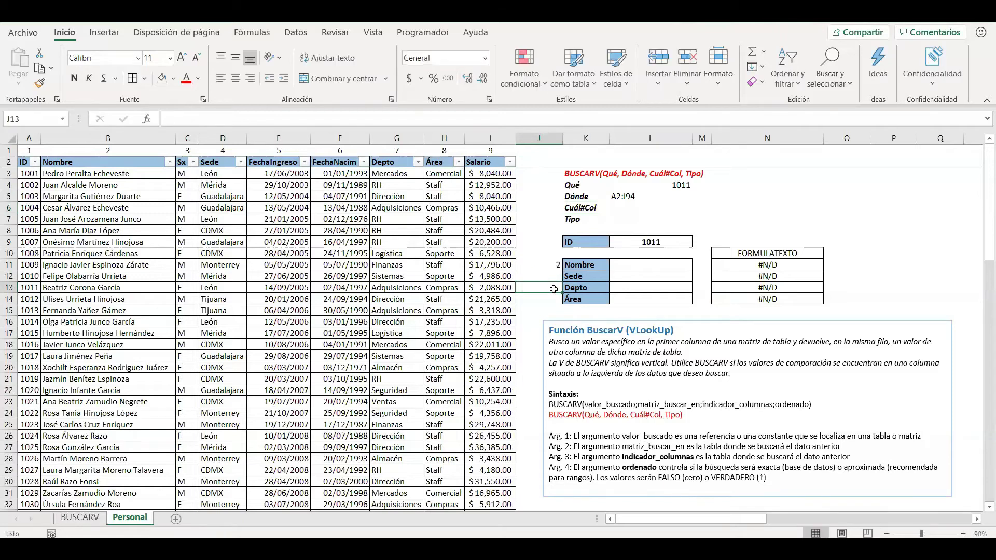
left_click(571, 277)
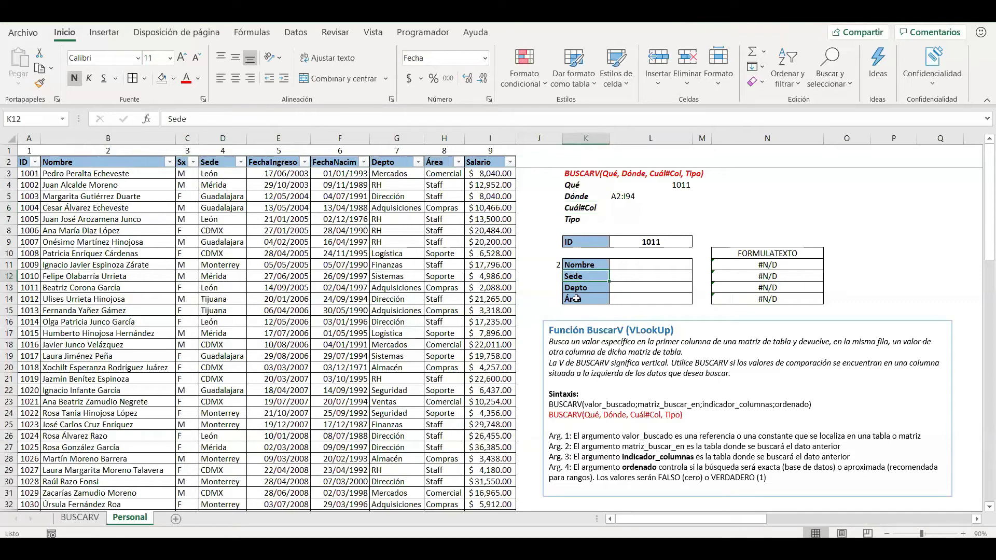
left_click(553, 276)
type("4")
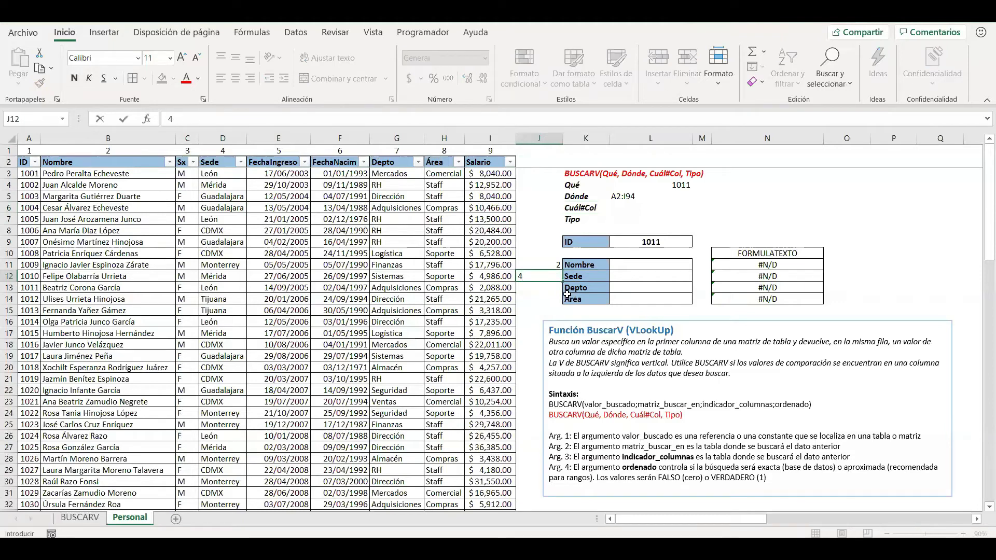
key("Return")
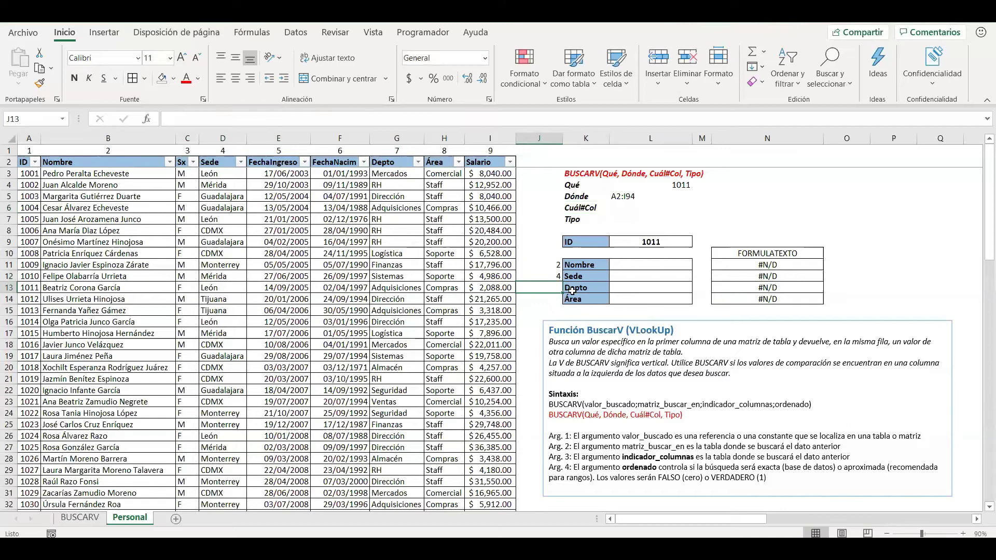
Step: Select the ID column and the Nombre column with its heading to examine how the search range's columns are numbered
left_click(30, 137)
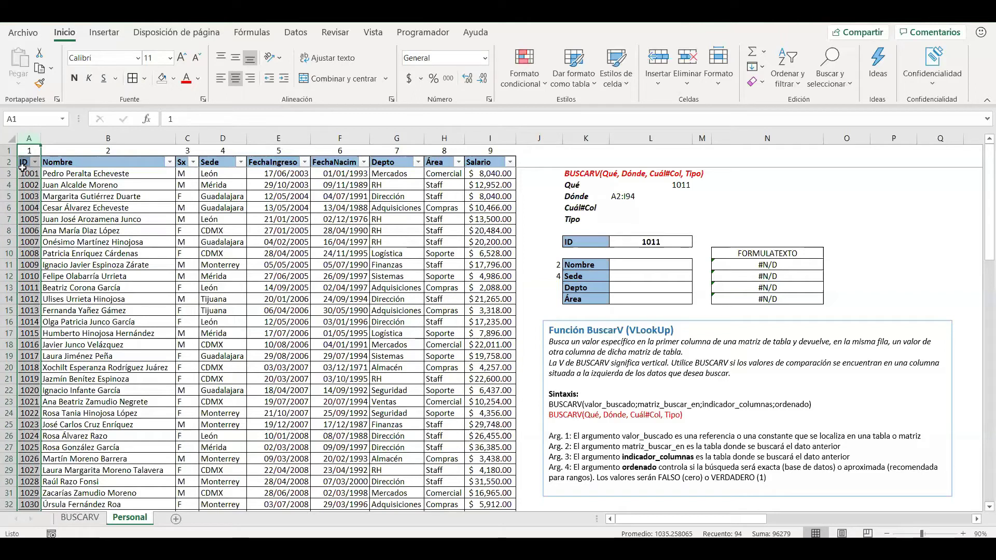
left_click(137, 139)
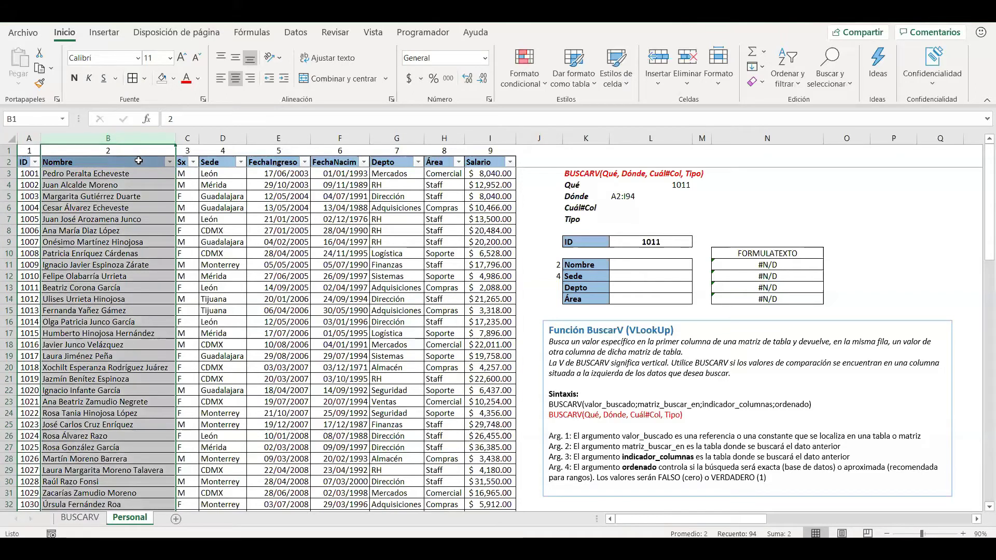
left_click(139, 161)
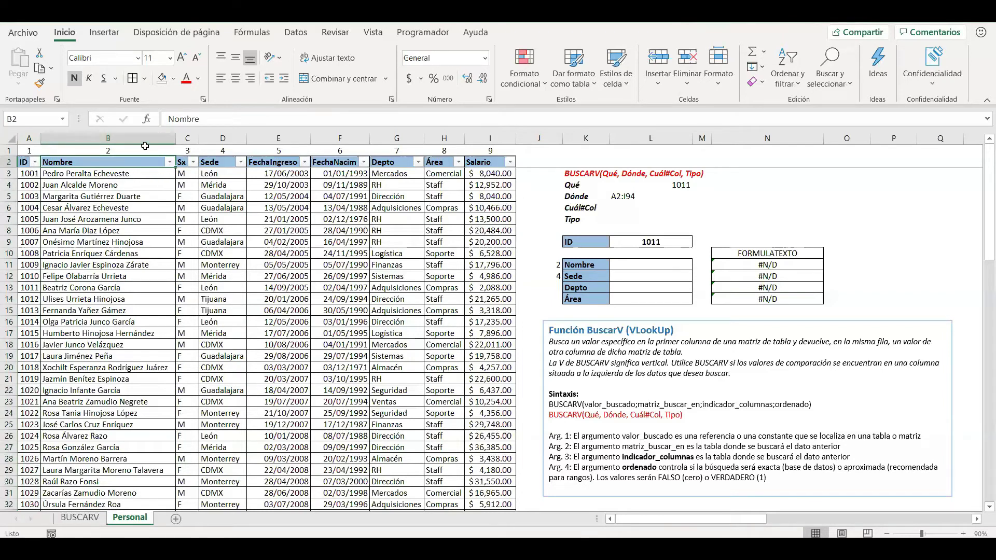
left_click(145, 149)
key("ctrl+shift+Down")
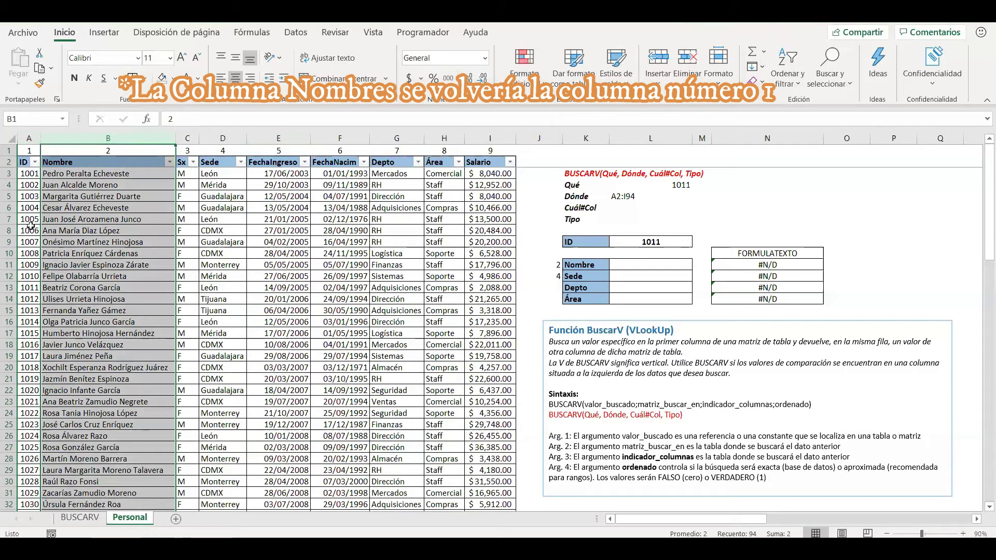
Step: Enter column number 7 beside Depto in cell J13 and 8 beside Área in cell J14
left_click(555, 291)
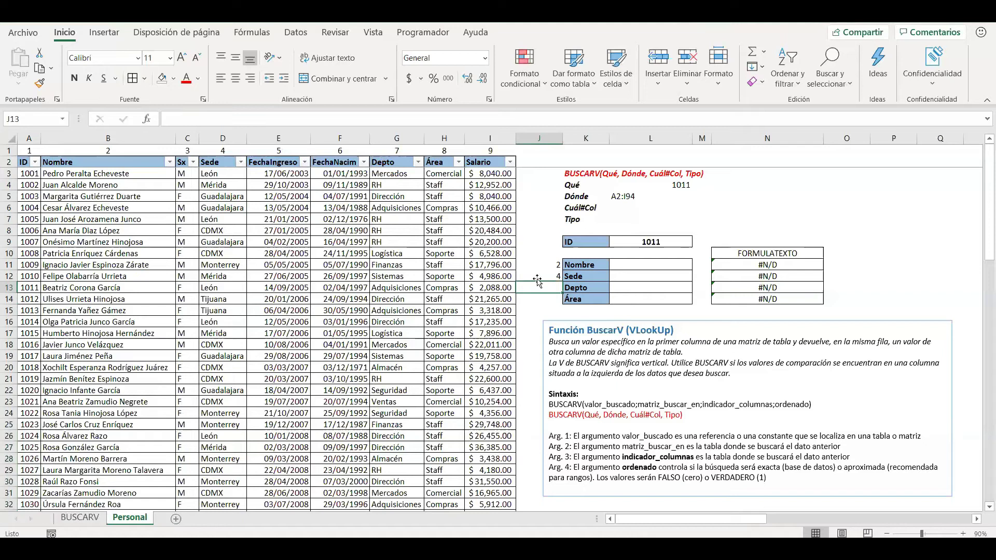
type("7")
key("Return")
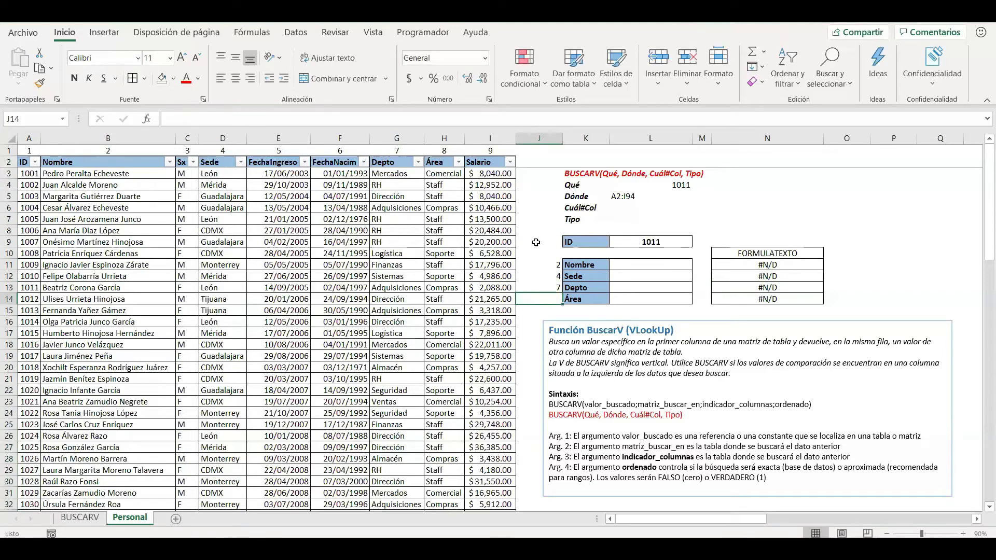
type("8")
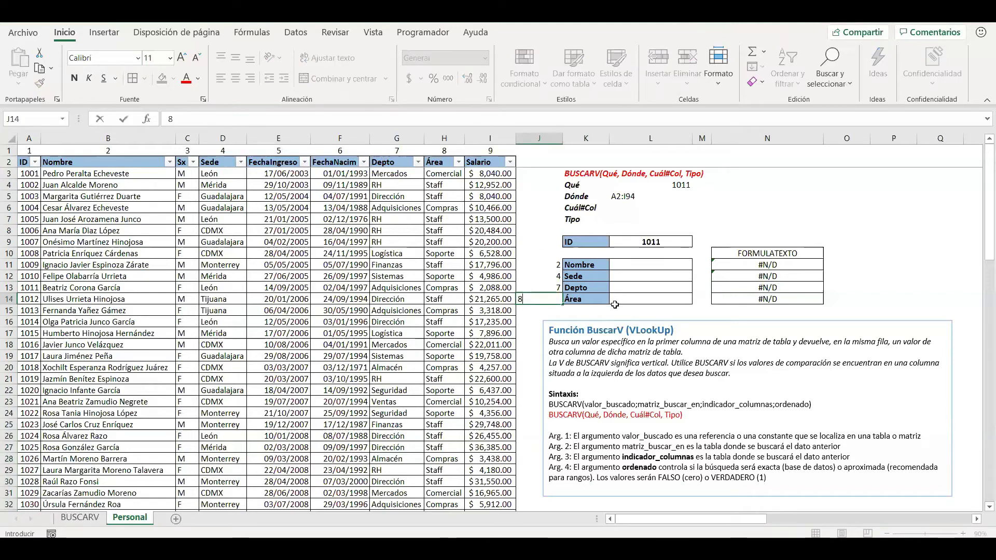
left_click(645, 310)
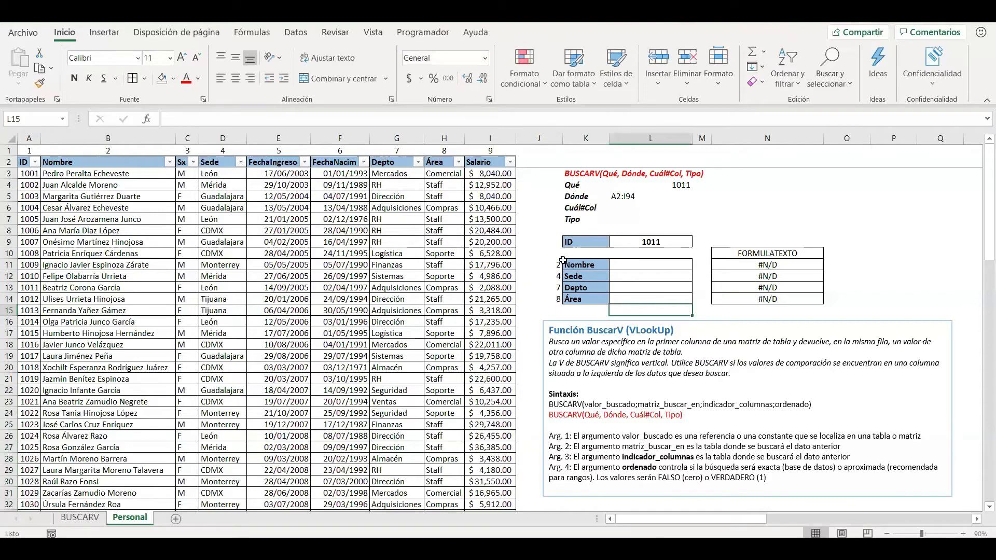
left_click(551, 311)
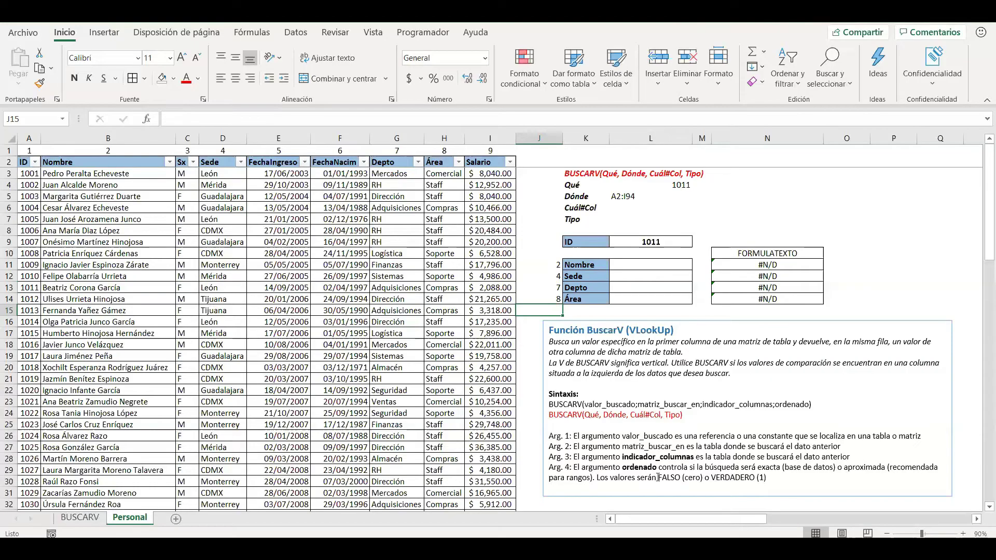
Step: Set the Tipo argument in cell L7 to FALSO
left_click(623, 217)
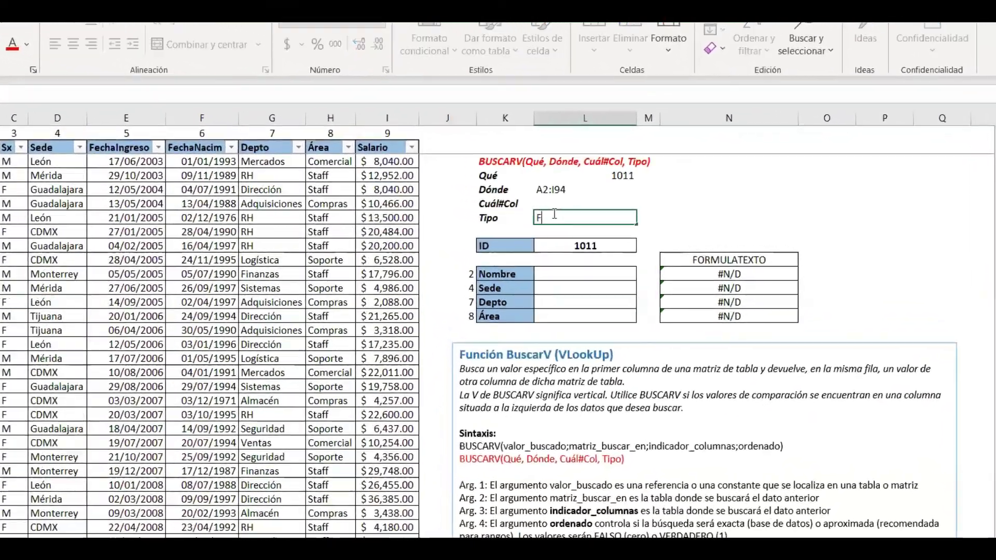
type("FALSO")
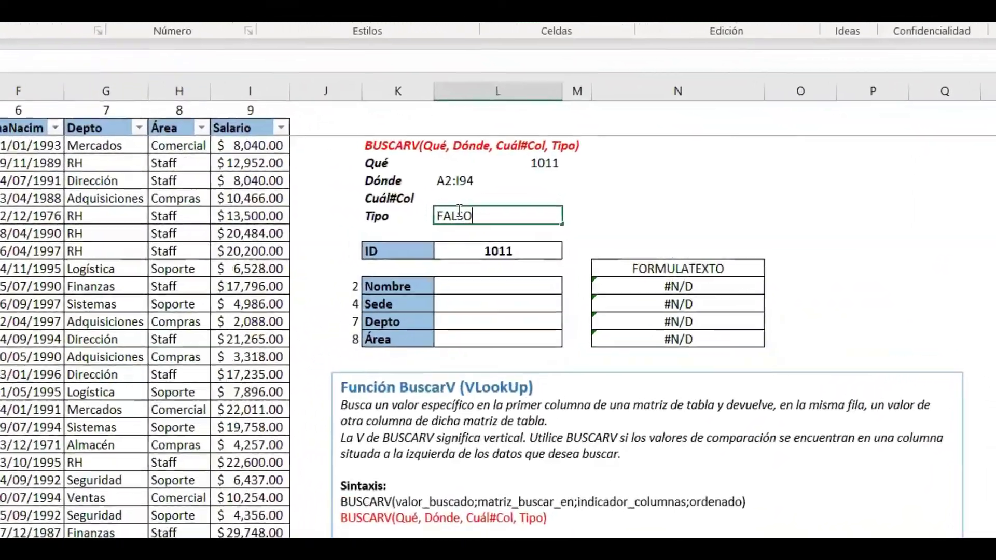
key("Return")
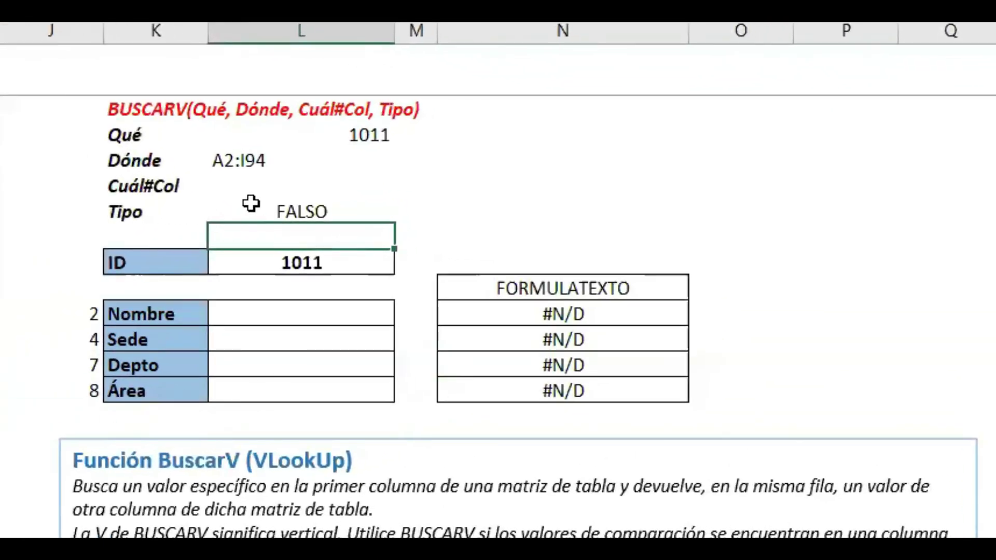
Step: Begin a BUSCARV formula in the Nombre result cell L11 with L9 as the lookup value and A2:I94 as the table
left_click(296, 315)
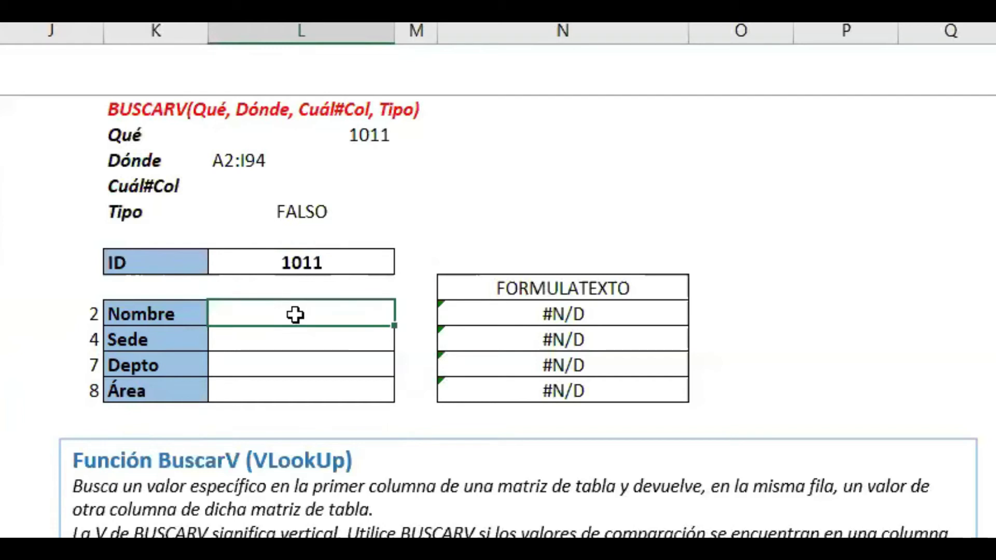
type("=BUSCAR")
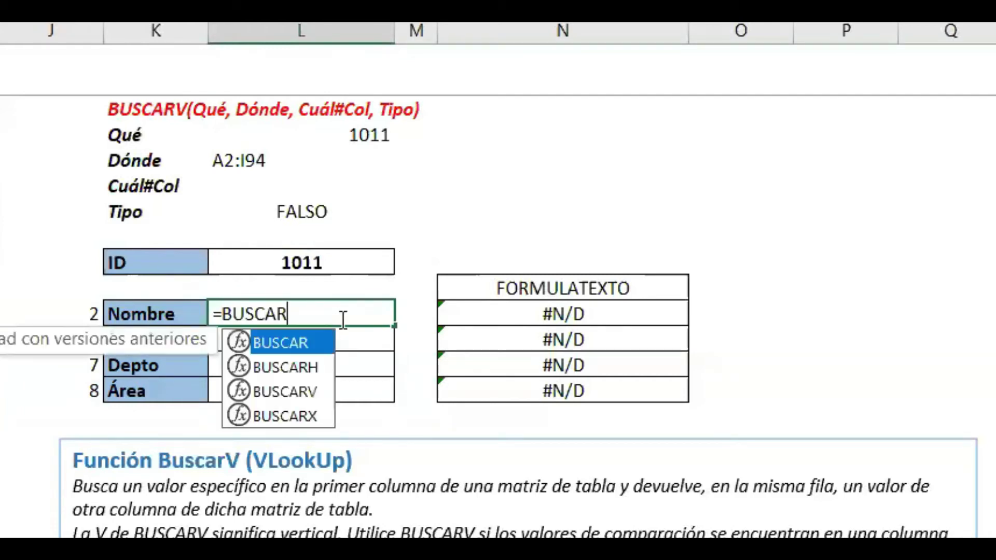
type("V(")
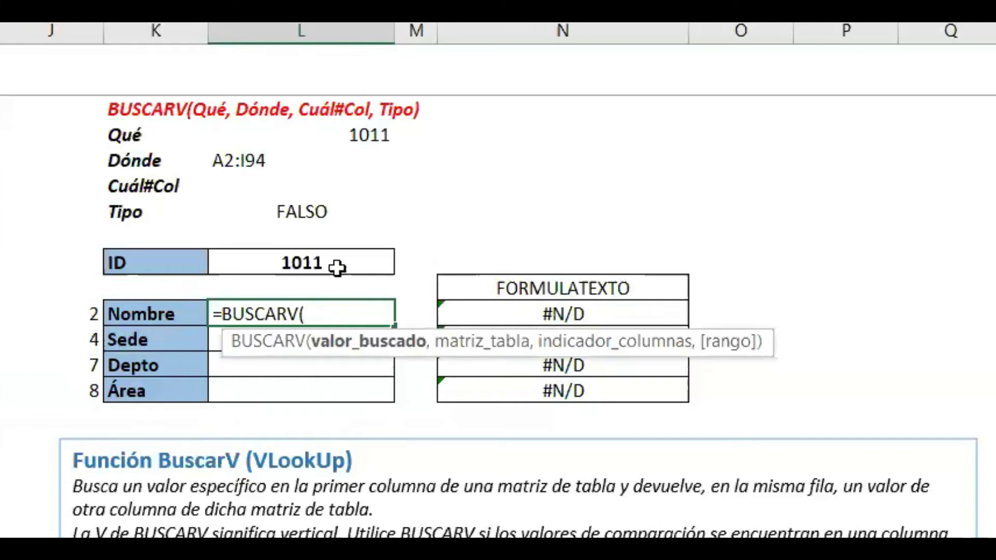
left_click(307, 264)
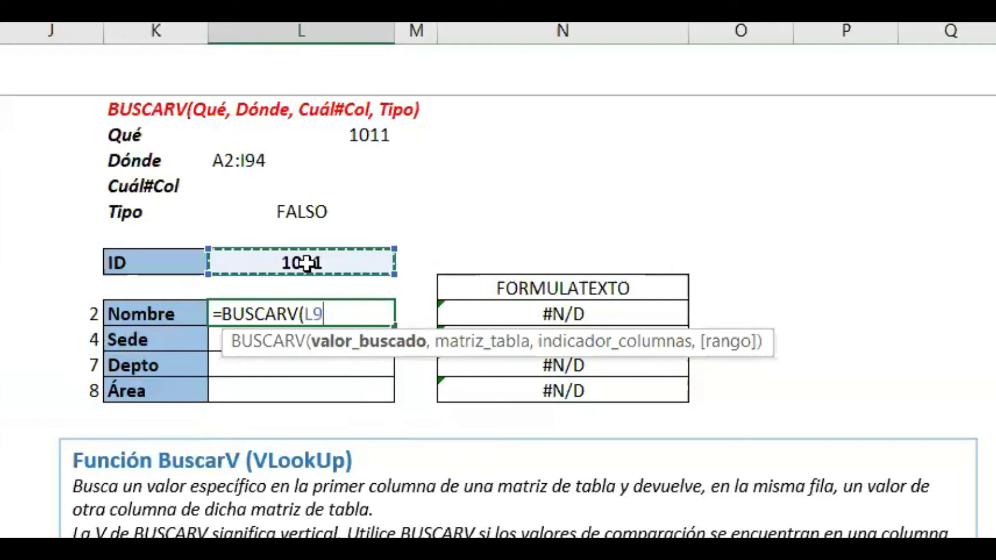
type(",")
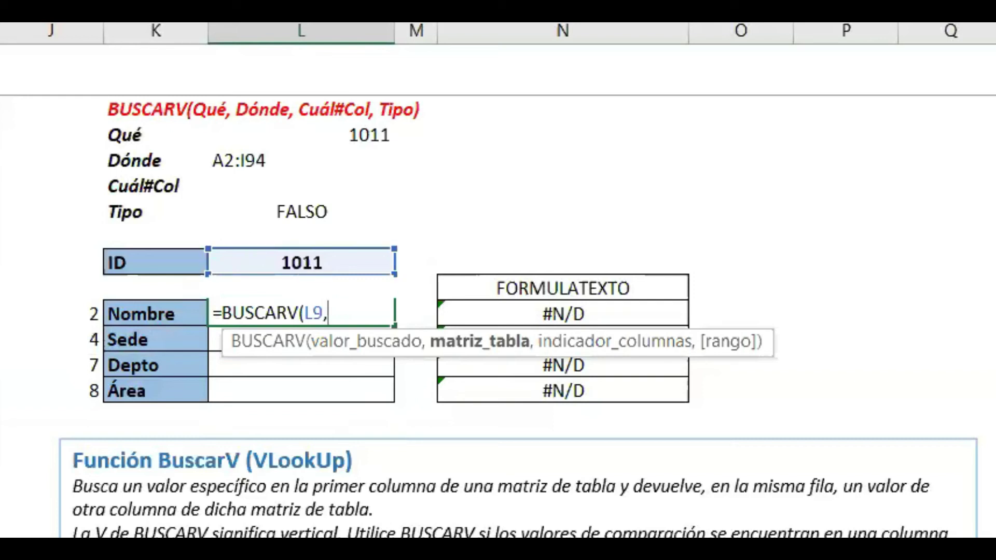
type("A2:I94")
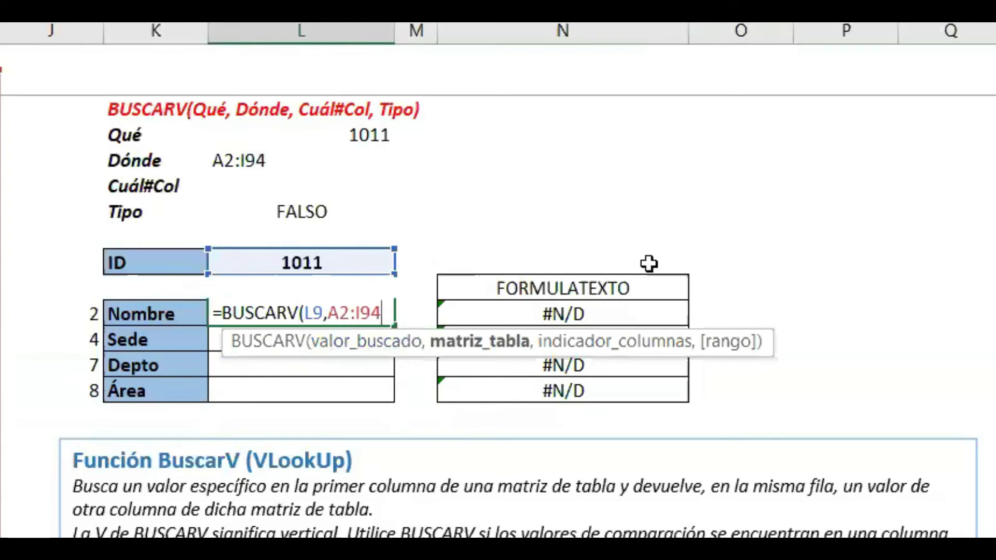
type(",")
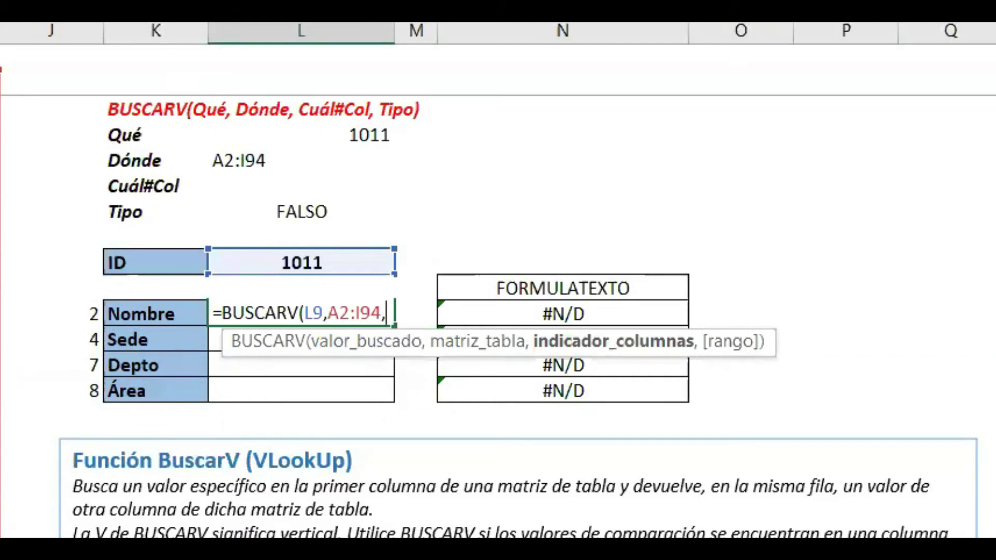
Step: Try a reference to cell J11 as the column index in the Nombre formula, then remove it
type("2")
key("BackSpace")
left_click(78, 313)
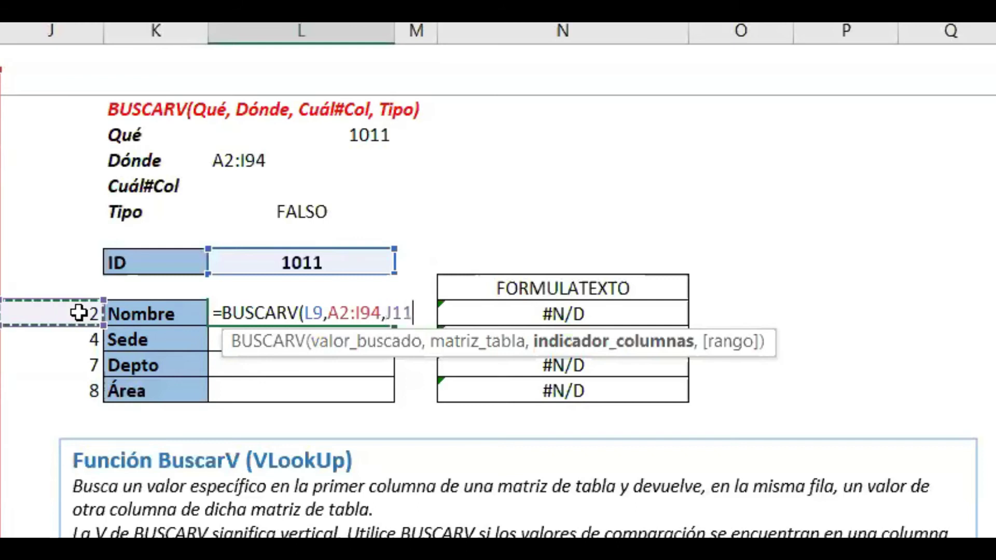
key("BackSpace")
key("BackSpace")
key("BackSpace")
Step: Continue the Nombre formula in L11 with 2 as the column index and FALSO (exact match) as the range argument
type("2")
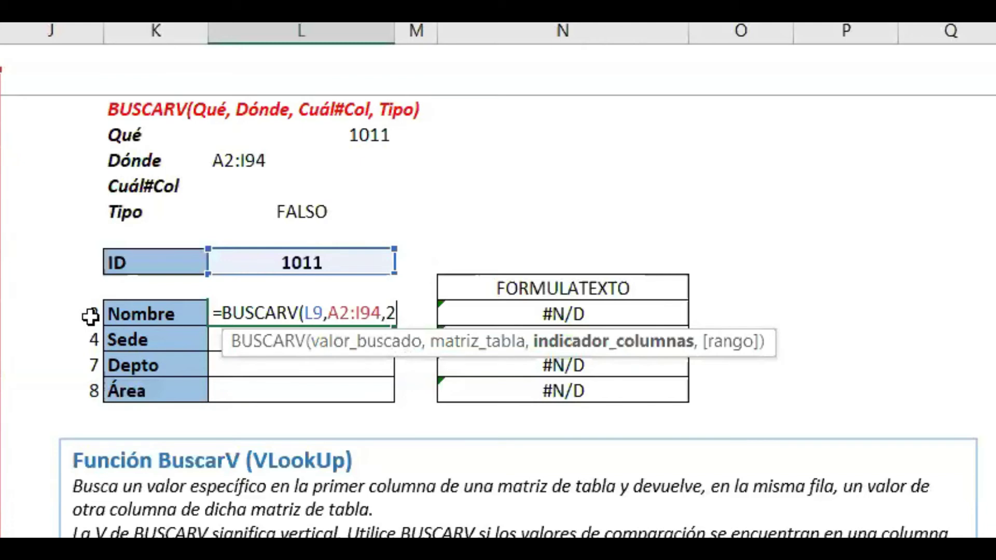
type(",")
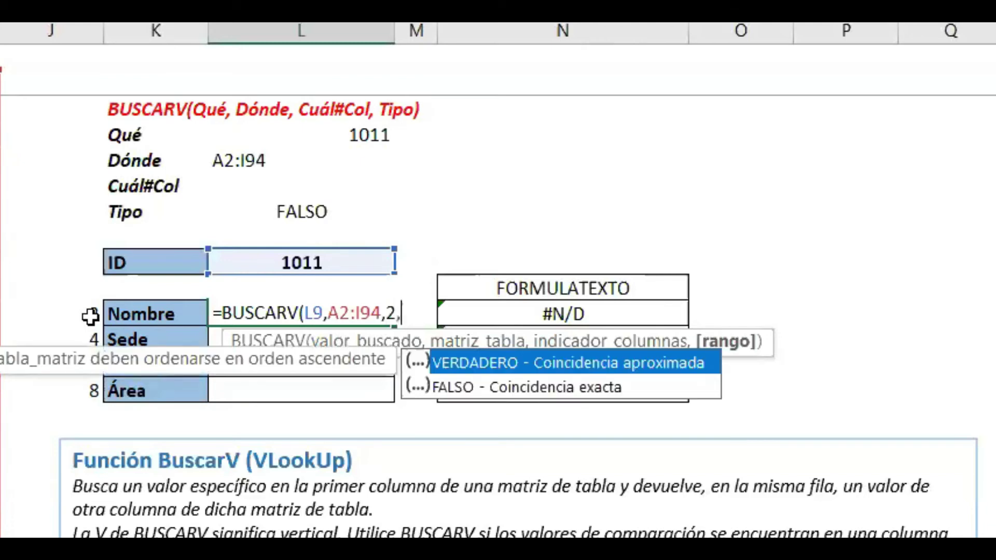
double_click(545, 386)
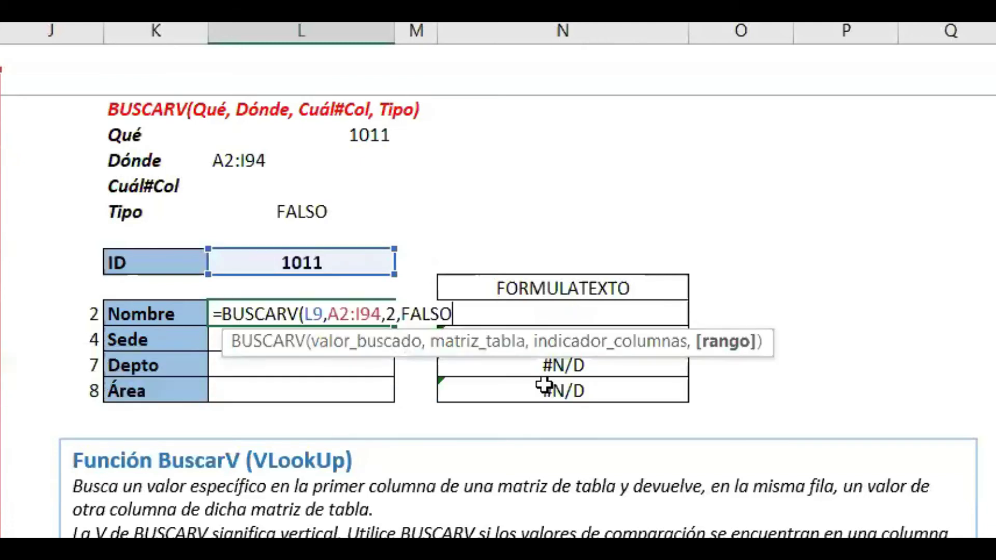
key("Return")
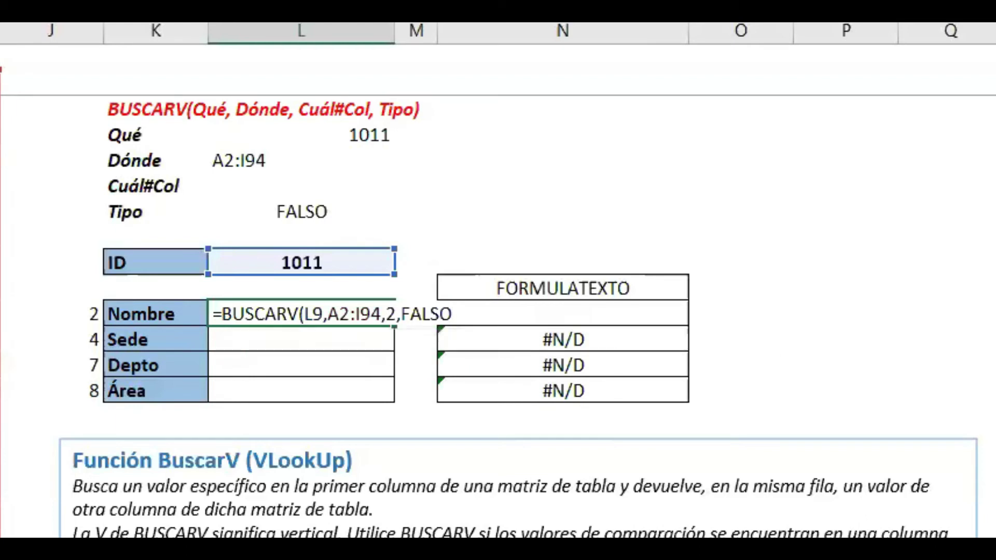
Step: Replace FALSO with 0 in the Nombre formula and complete it as =BUSCARV(L9,A2:I94,2,0)
key("BackSpace")
key("BackSpace")
key("BackSpace")
key("BackSpace")
type("0")
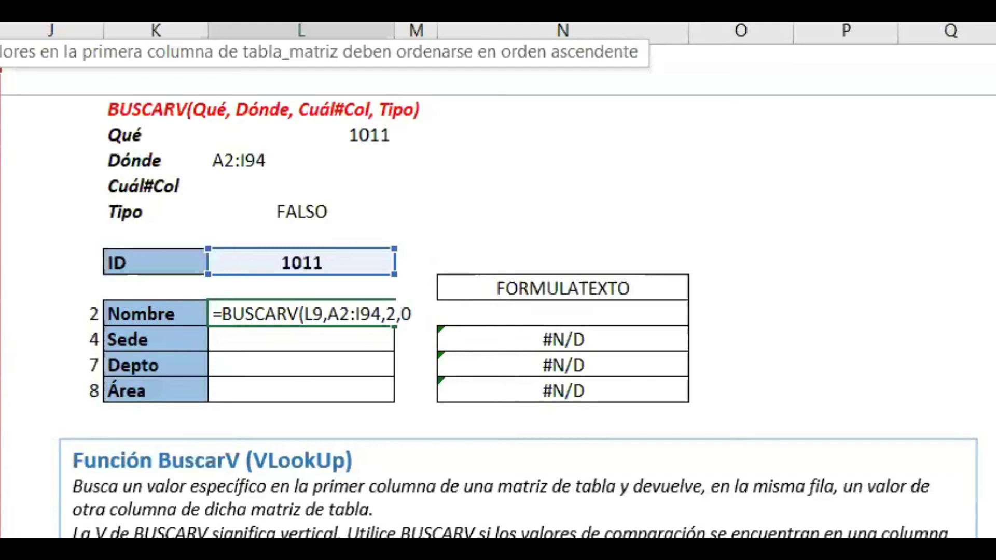
type(")")
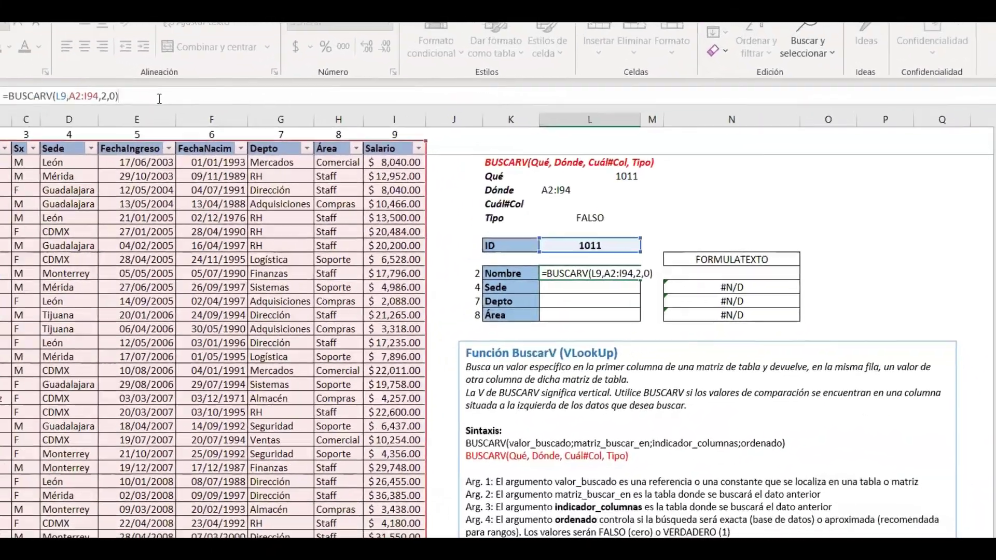
key("Return")
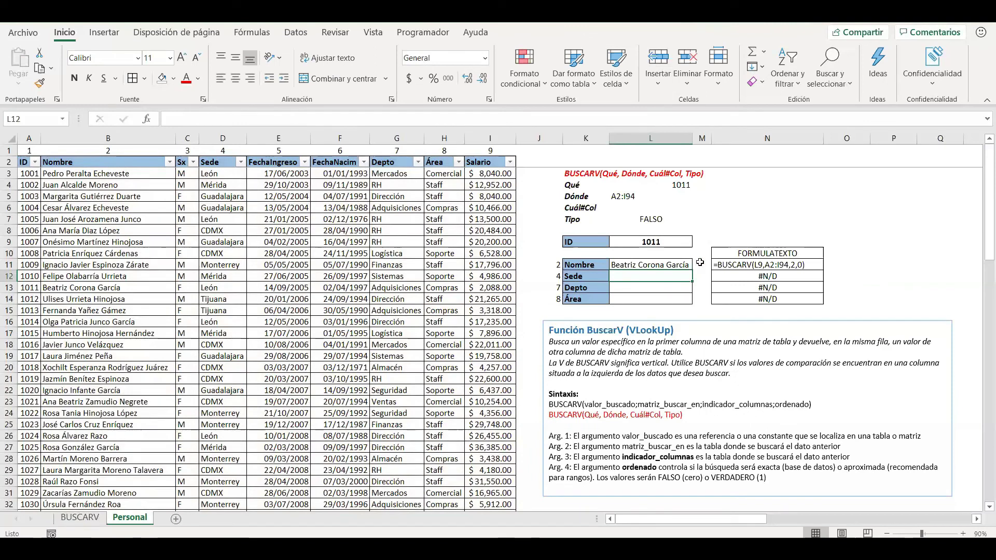
Step: Check the Nombre result against the table by highlighting the matching employee's row 13 and column B
left_click(673, 243)
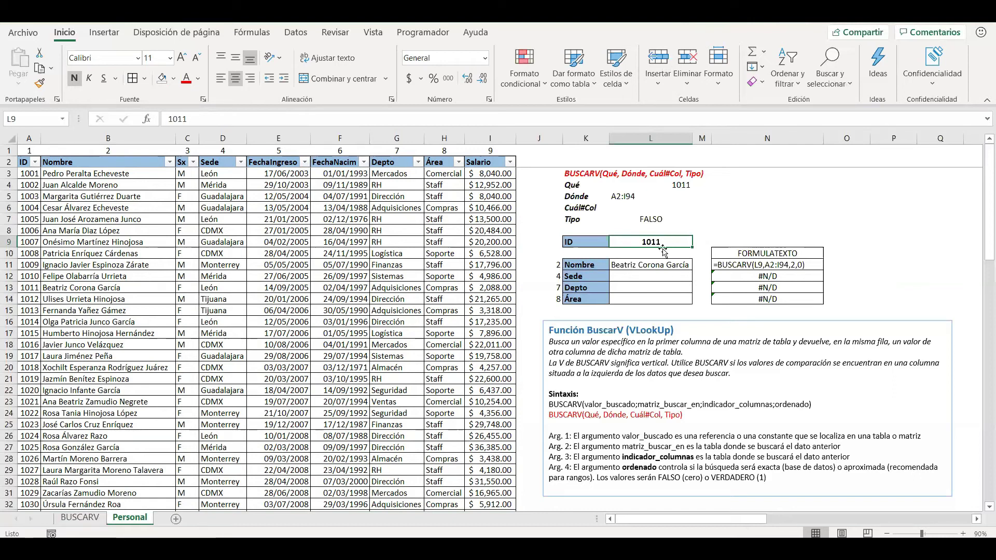
left_click(9, 287)
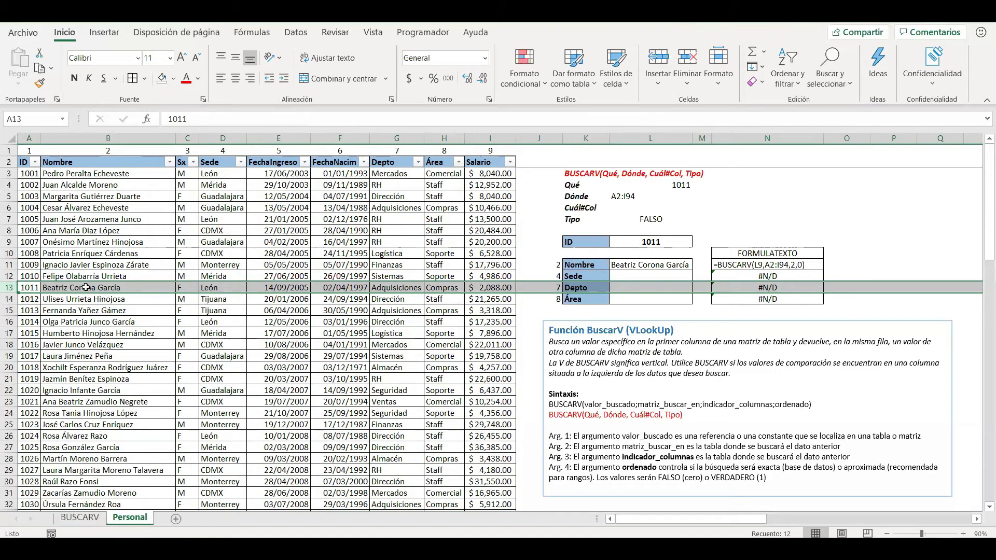
left_click(104, 138)
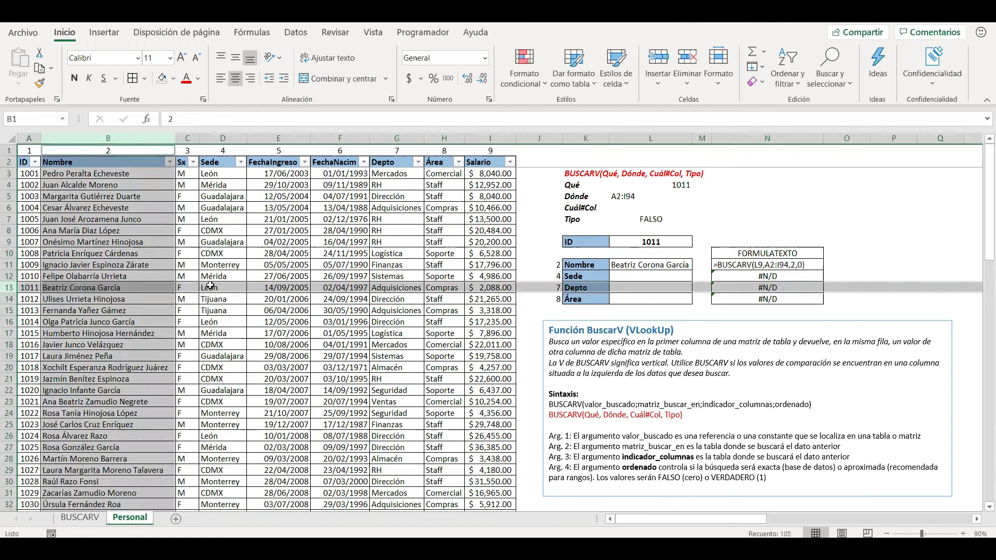
left_click(650, 273)
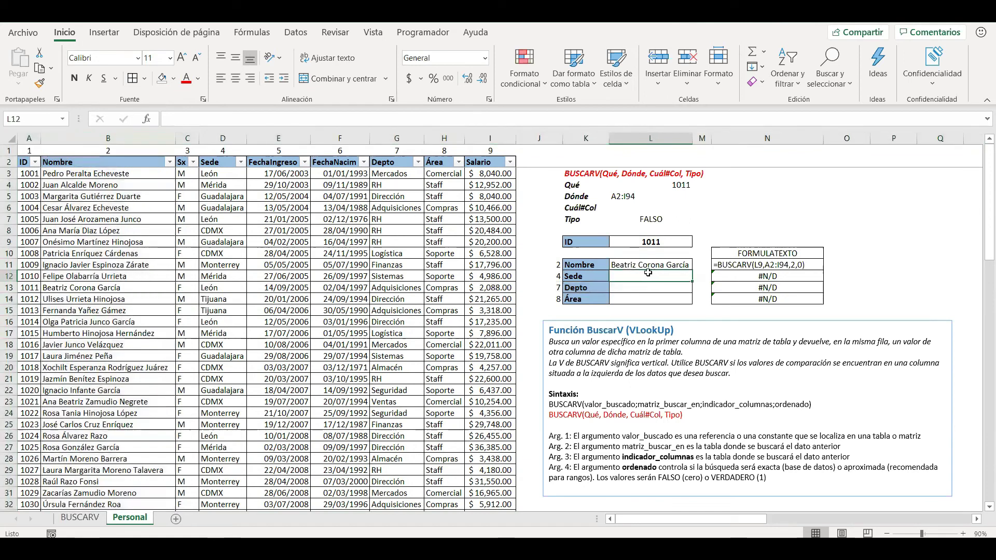
type("=")
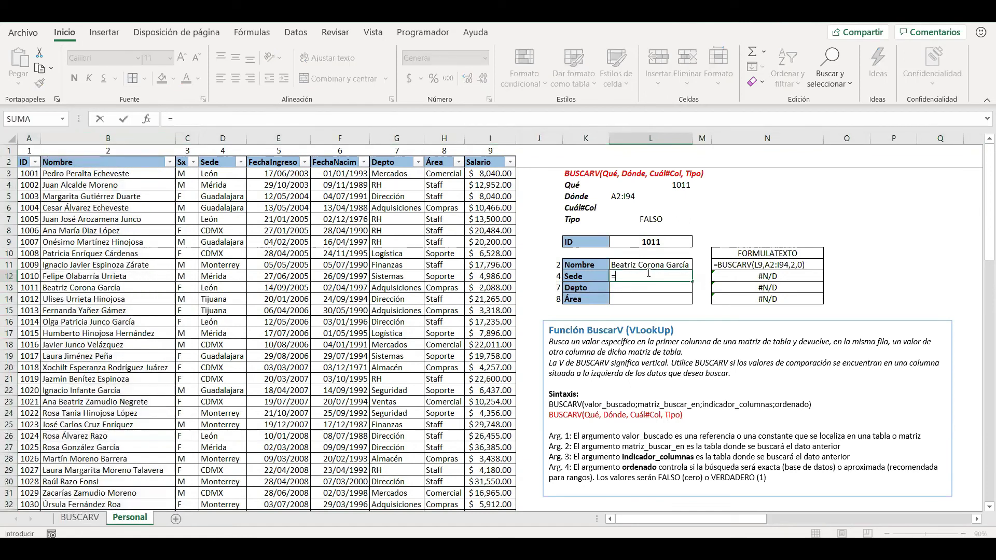
key("Escape")
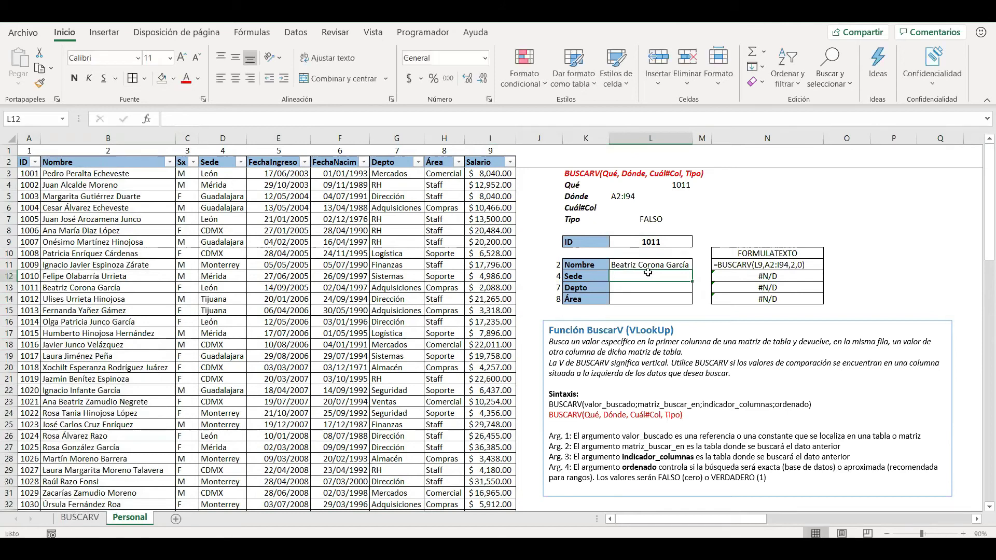
Step: Replace the column index 2 in the Nombre formula in L11 with a reference to cell J11
left_click(649, 266)
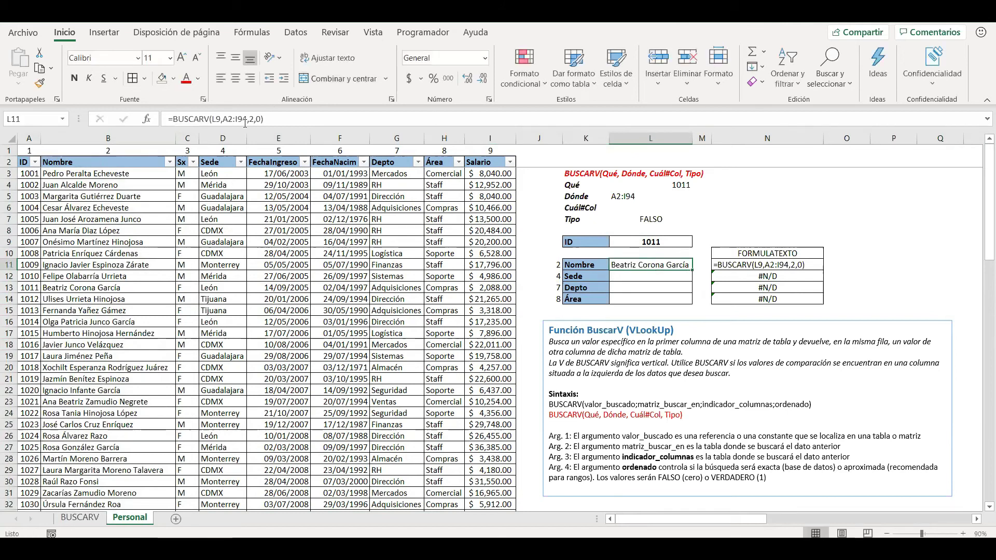
left_click(286, 119)
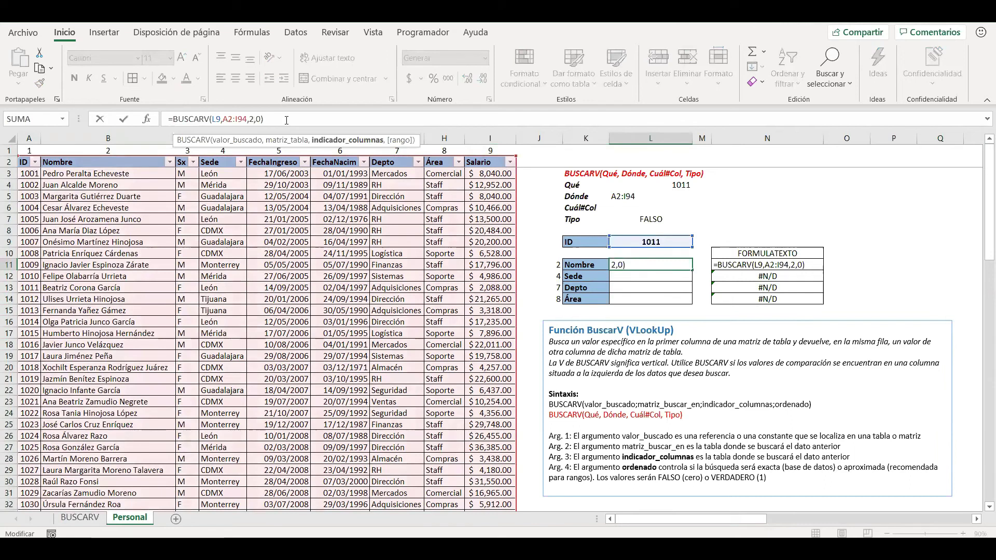
key("BackSpace")
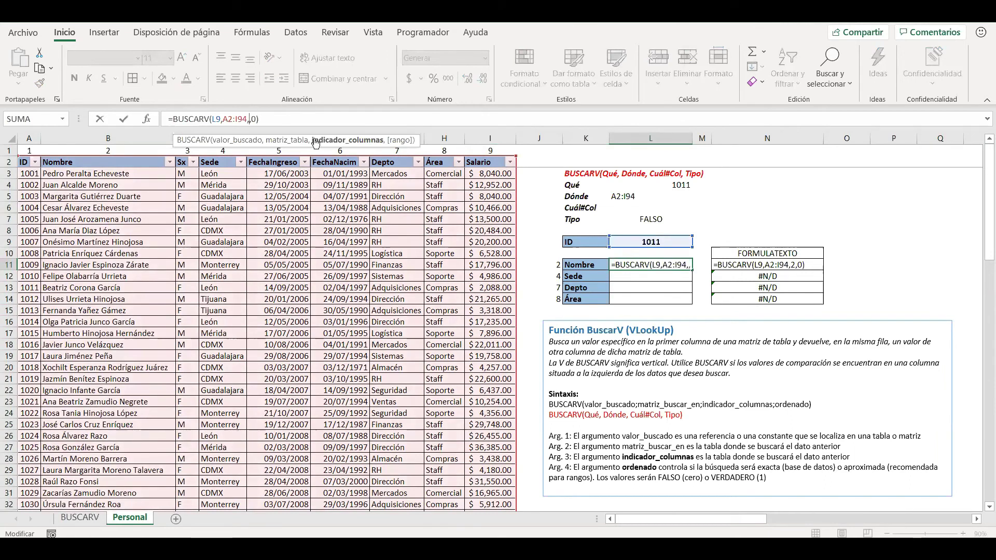
left_click(555, 265)
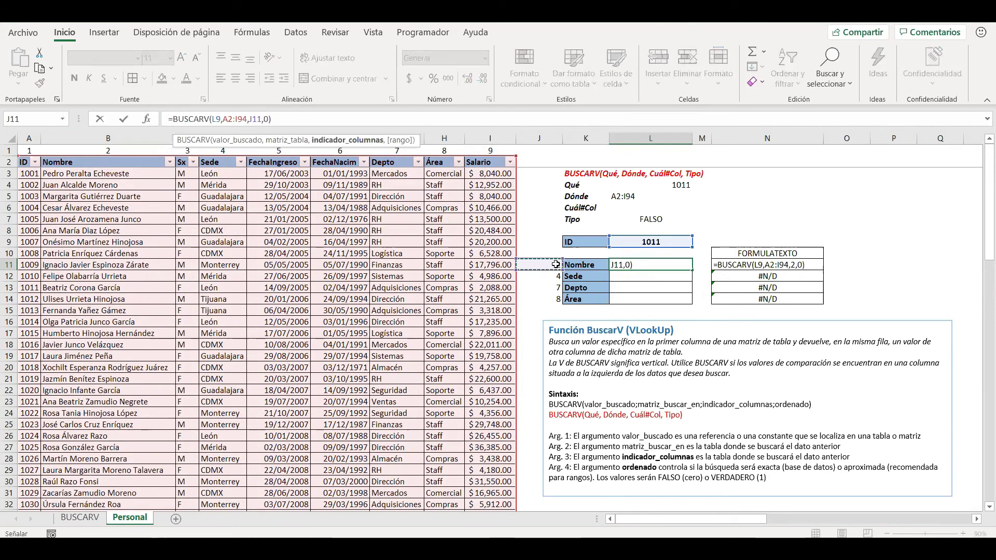
key("ctrl+Return")
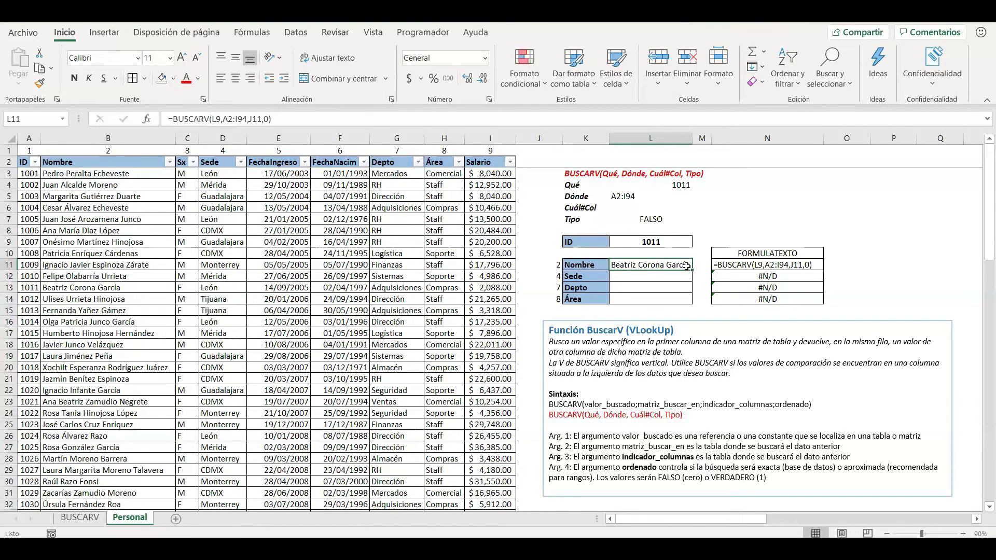
Step: Make the lookup value $L$9 and the table range $A$2:$I$94 absolute references in the Nombre formula
double_click(645, 263)
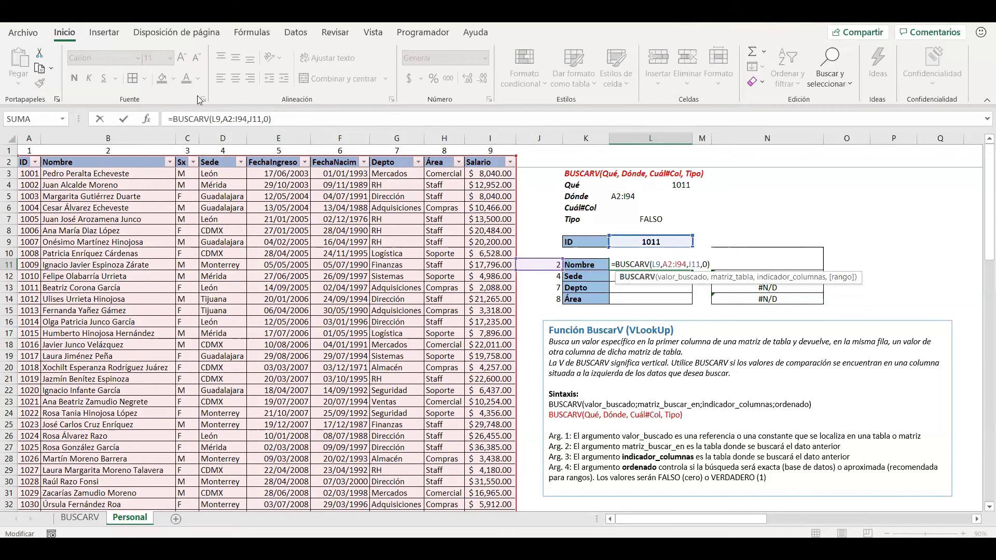
left_click(218, 119)
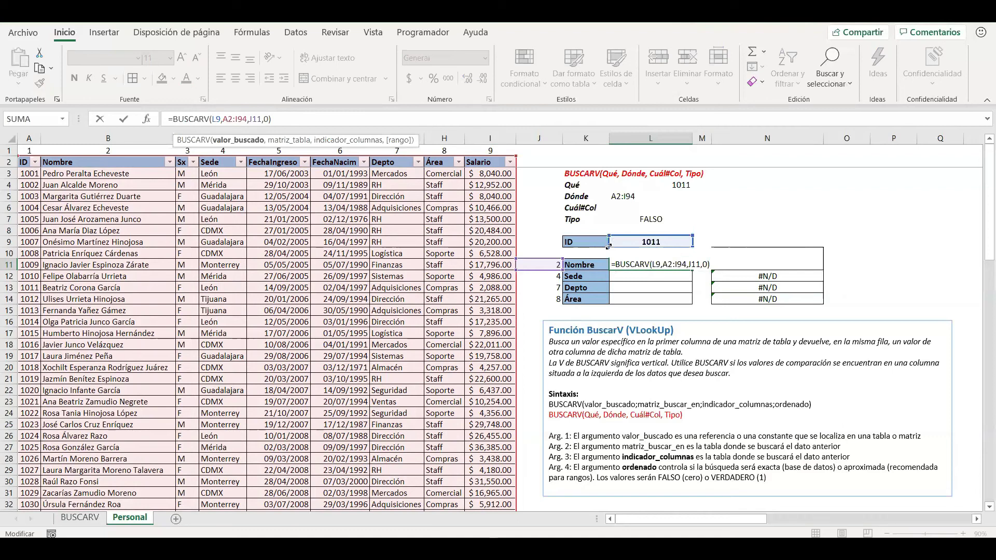
key("F4")
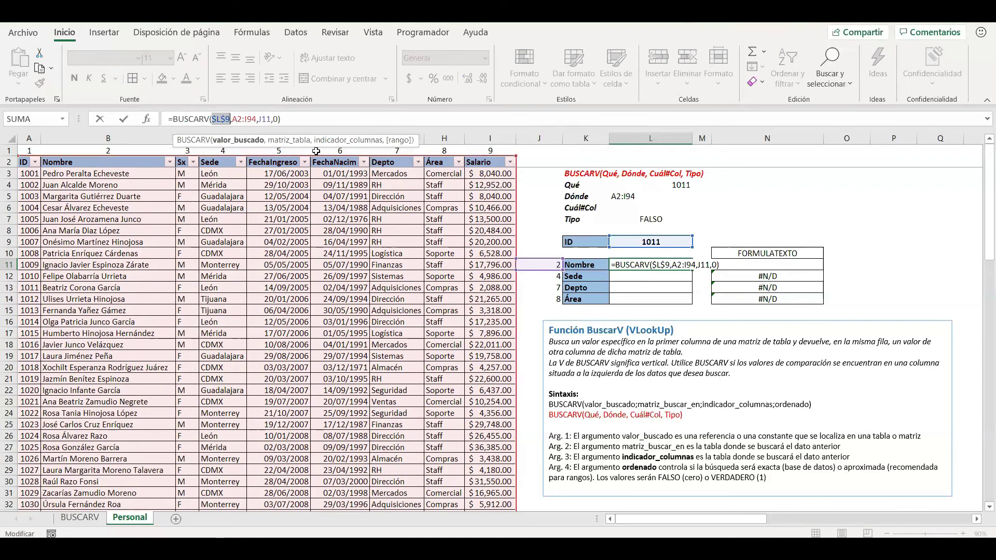
left_click(235, 118)
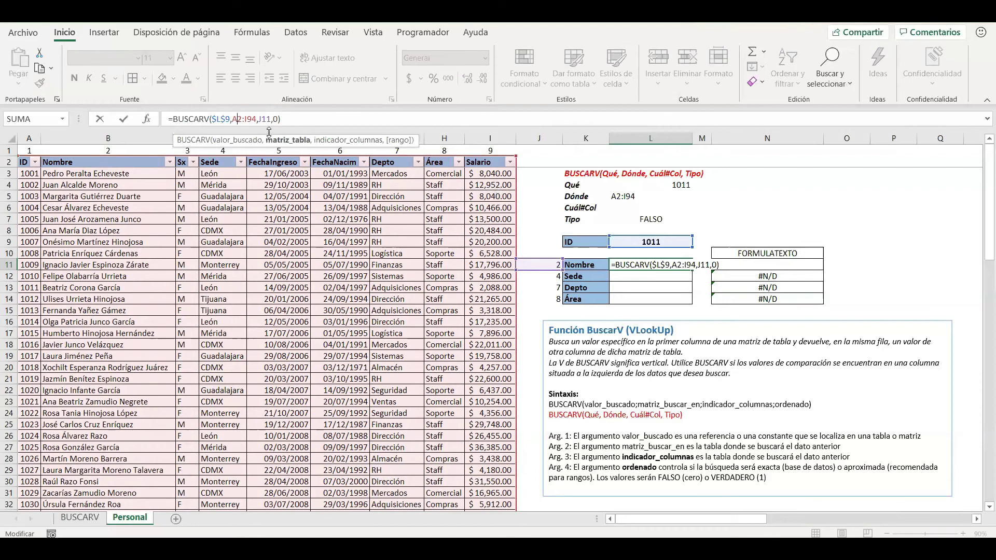
key("F4")
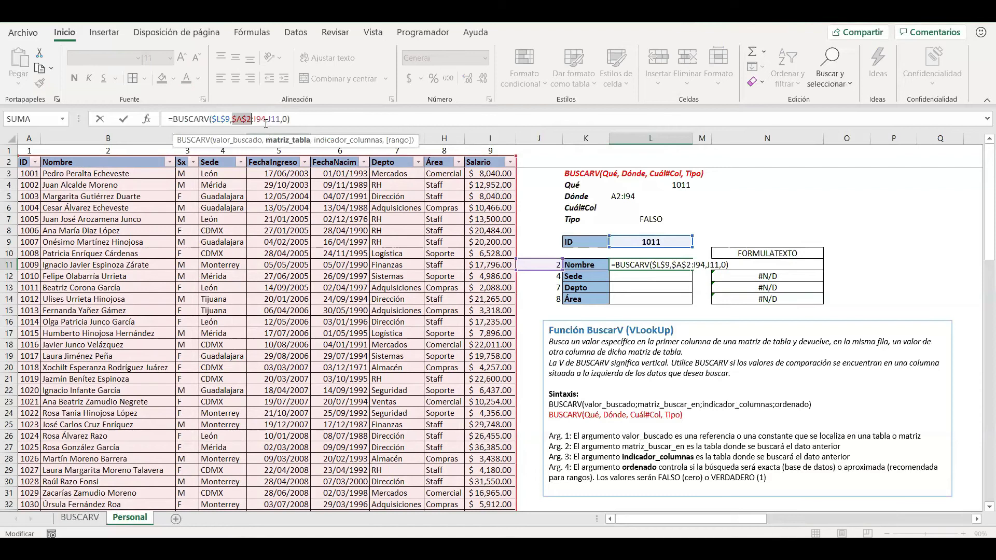
left_click(263, 118)
key("F4")
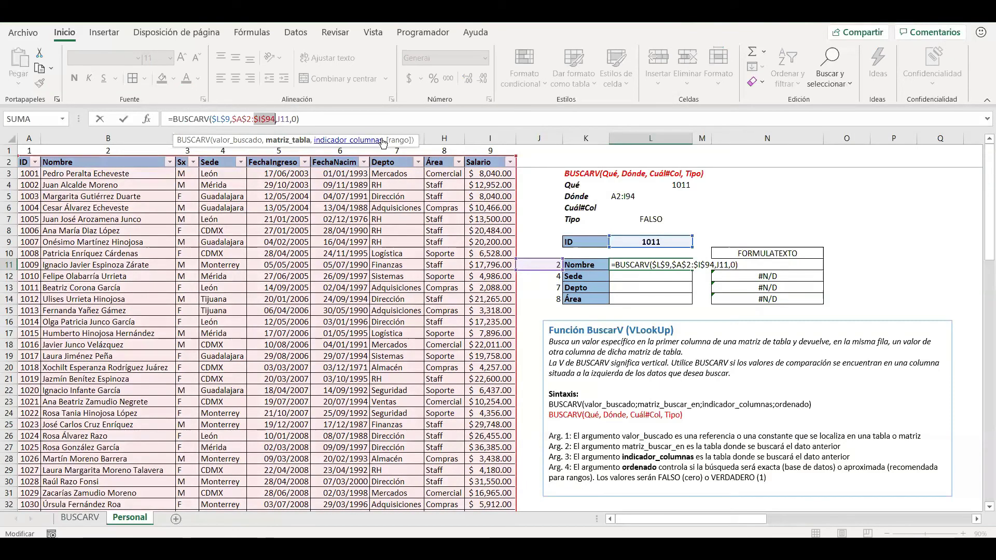
key("Return")
Step: Copy the Nombre formula down to Sede, Depto and Área in L12:L14, and inspect the Sede and Depto formulas
left_click(680, 265)
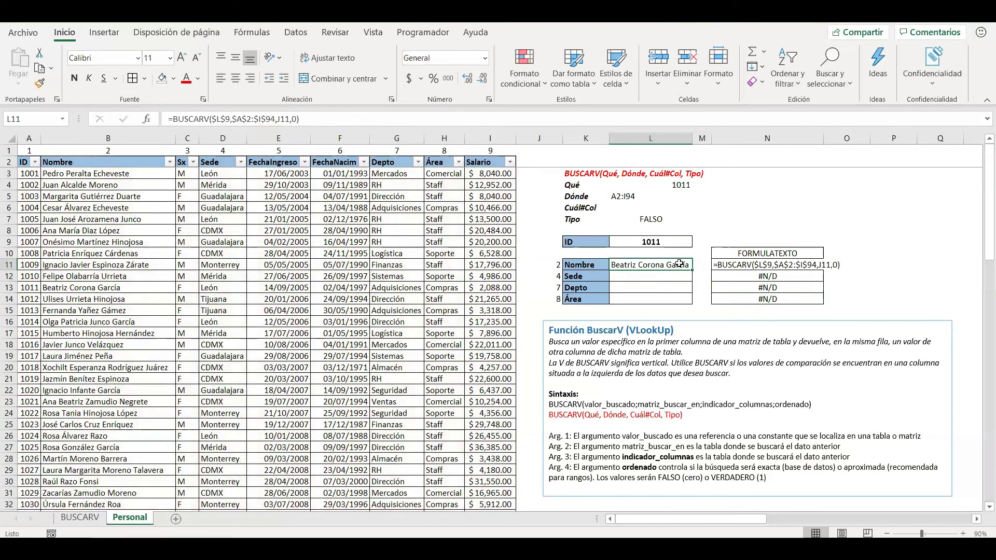
left_click_drag(692, 270, 690, 302)
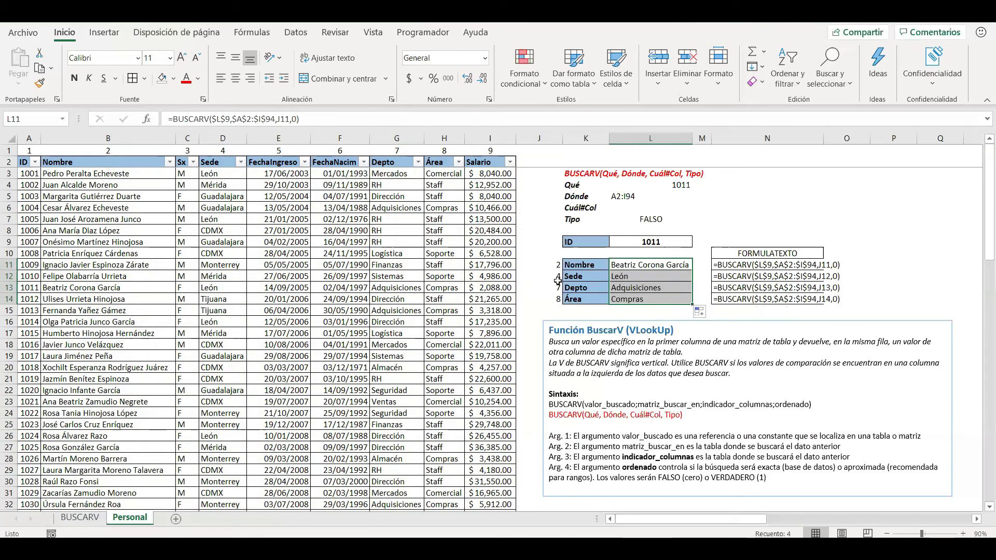
double_click(639, 278)
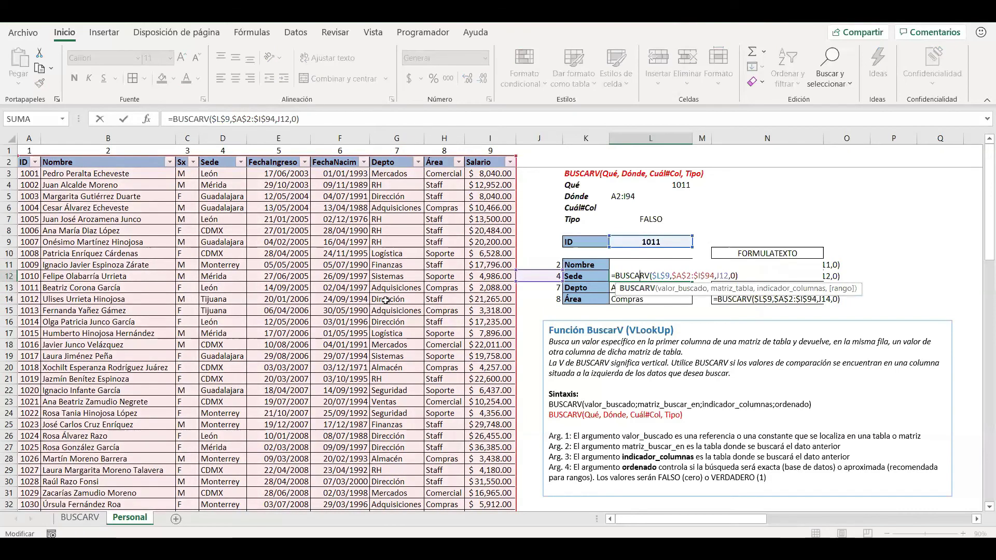
key("Escape")
left_click(633, 286)
double_click(632, 286)
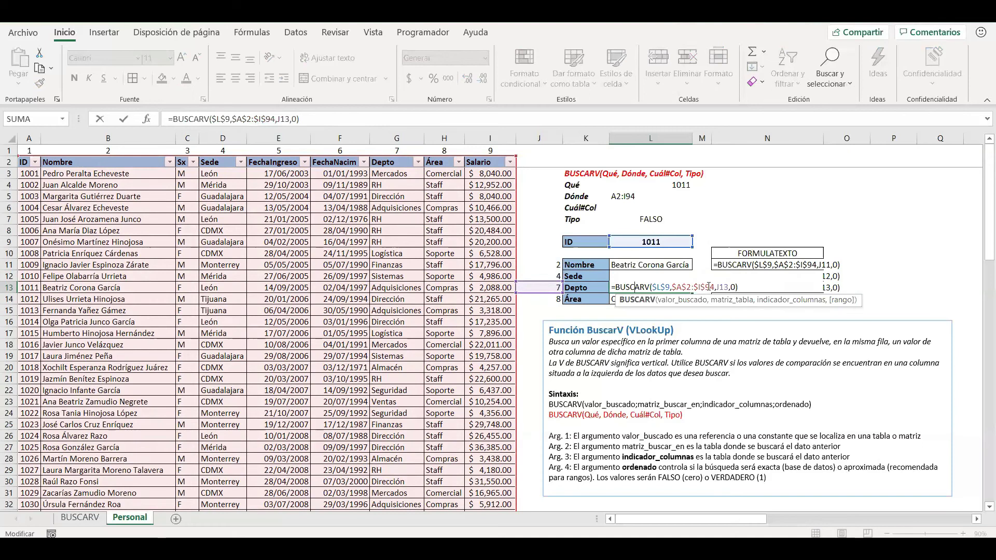
key("Return")
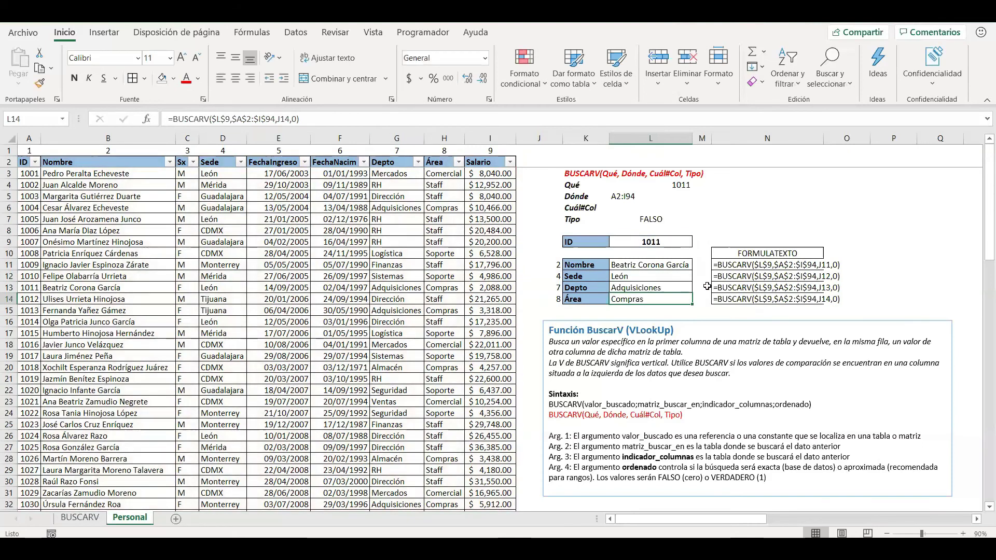
Step: Widen column L slightly and replace the ID in L9 with that of the employee in table row 32
left_click_drag(693, 142, 700, 142)
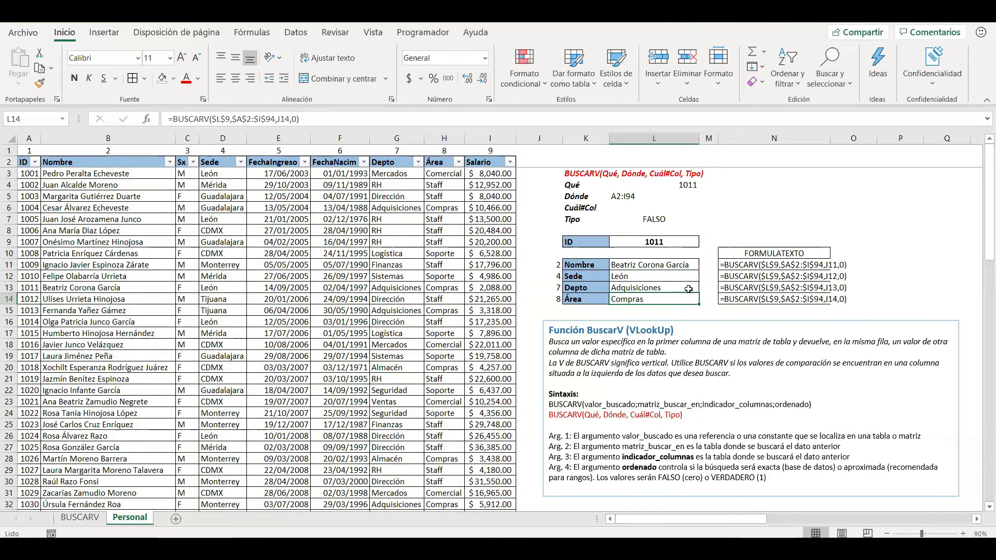
left_click(674, 240)
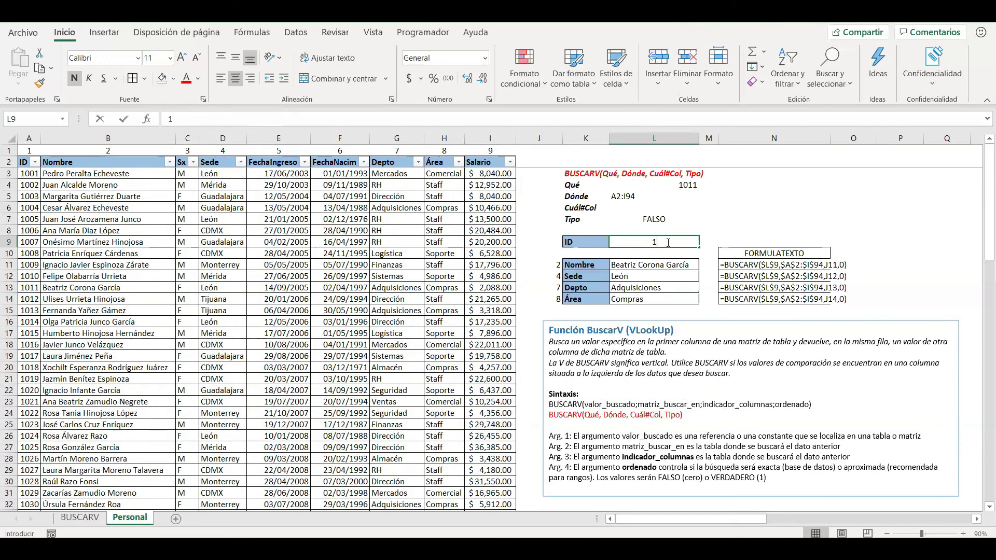
type("1030")
key("Return")
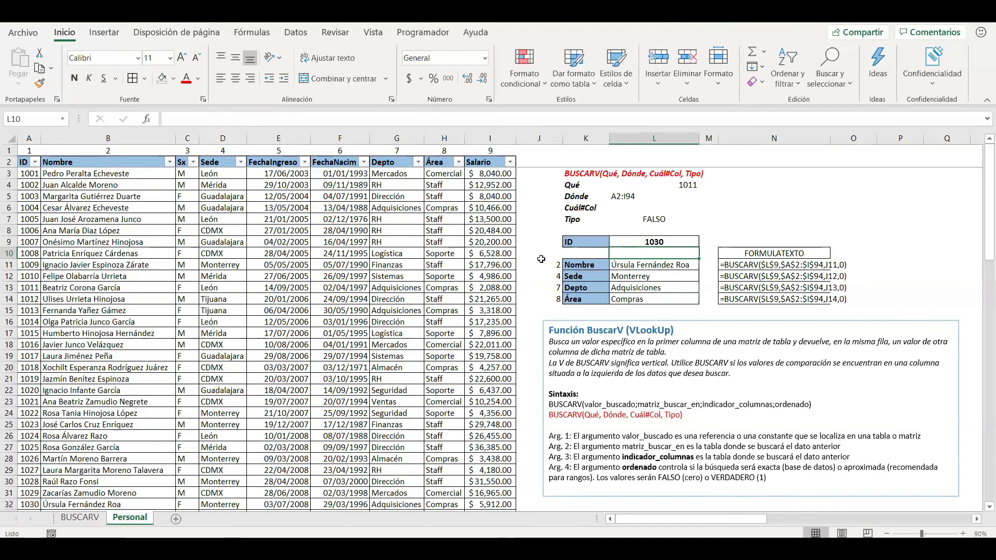
Step: Highlight table row 32 to compare it with the lookup results, and fit column N's width to its formula text
scroll(34, 394, "down", 1)
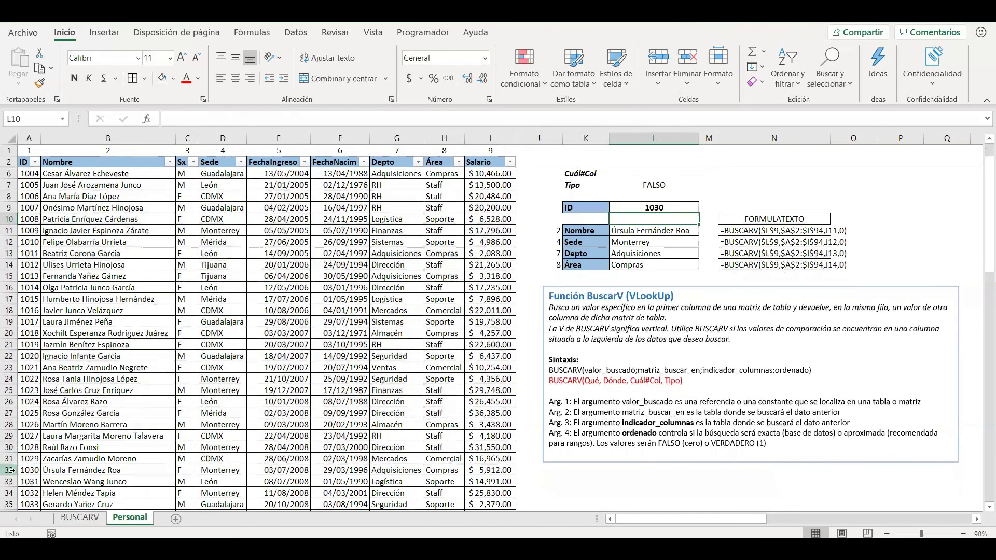
left_click(11, 470)
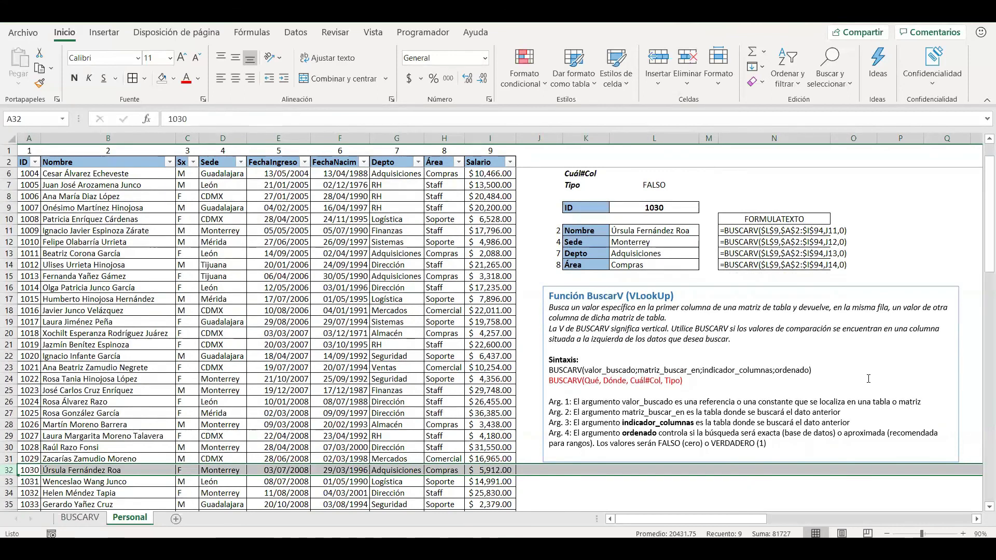
scroll(869, 379, "up", 1)
double_click(830, 138)
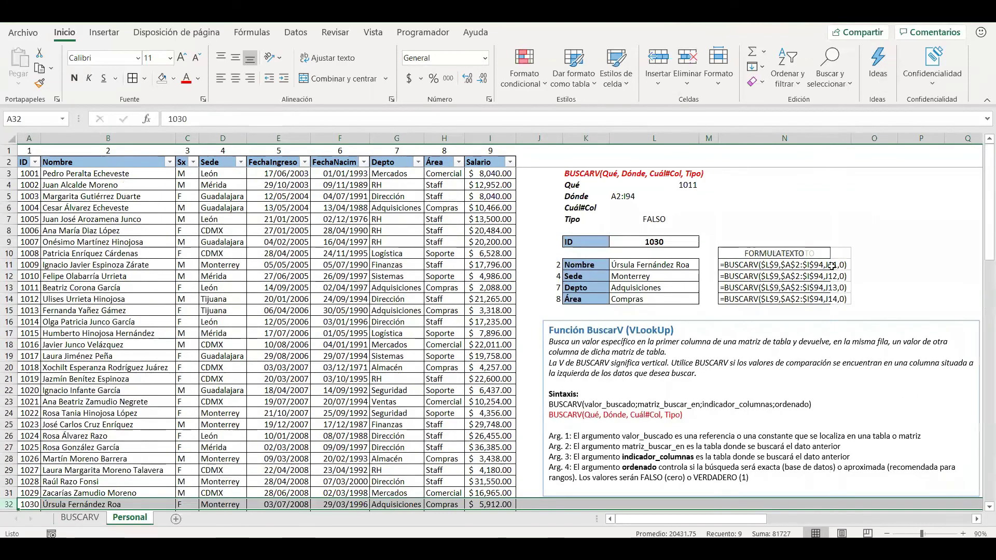
left_click(773, 263)
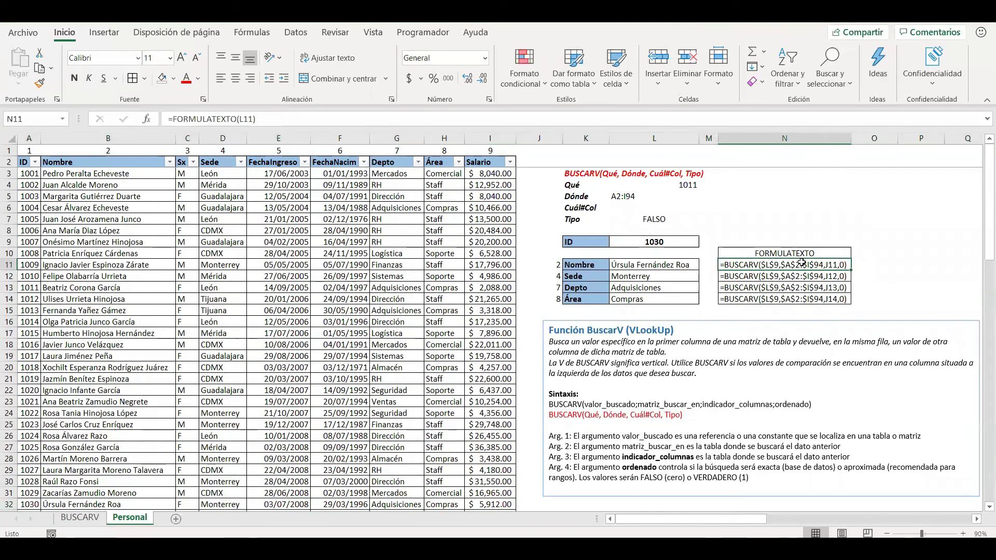